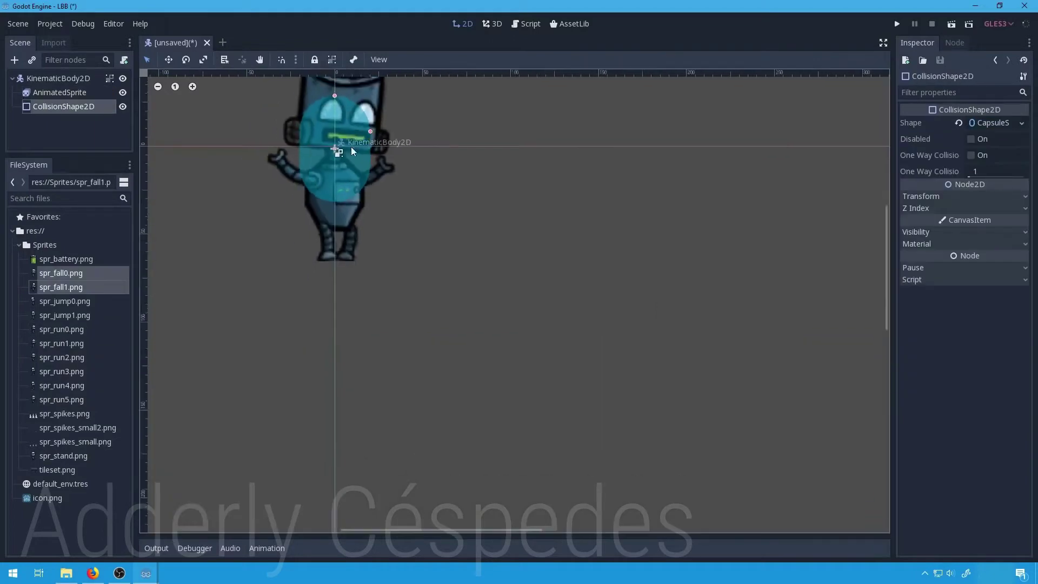
# Write Player.gd's _physics_process with acceleration 16, gravity 20, friction, idle animation and jumping
pyautogui.scroll(-3, 352, 151)
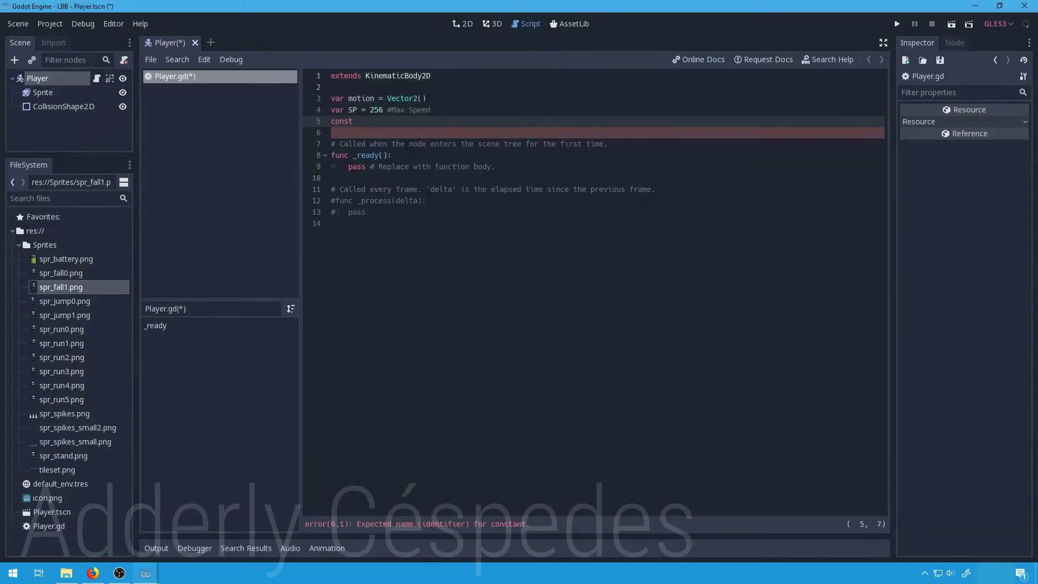
pyautogui.write('UP = Vector2(0,-1) var Acc = 16 #Acceleration  func _physics_process(delta): if Input.is_action_pressed("ui_right"): motion.x = SP  #Sprites control? $Sprite.flip_h = false $Sprite.play("Run") elif Input.is_action_pressed("ui_left"): motion.x = -SP  #Sprite Control for left direction? $Sprite.flip_h = true $Sprite.play(')
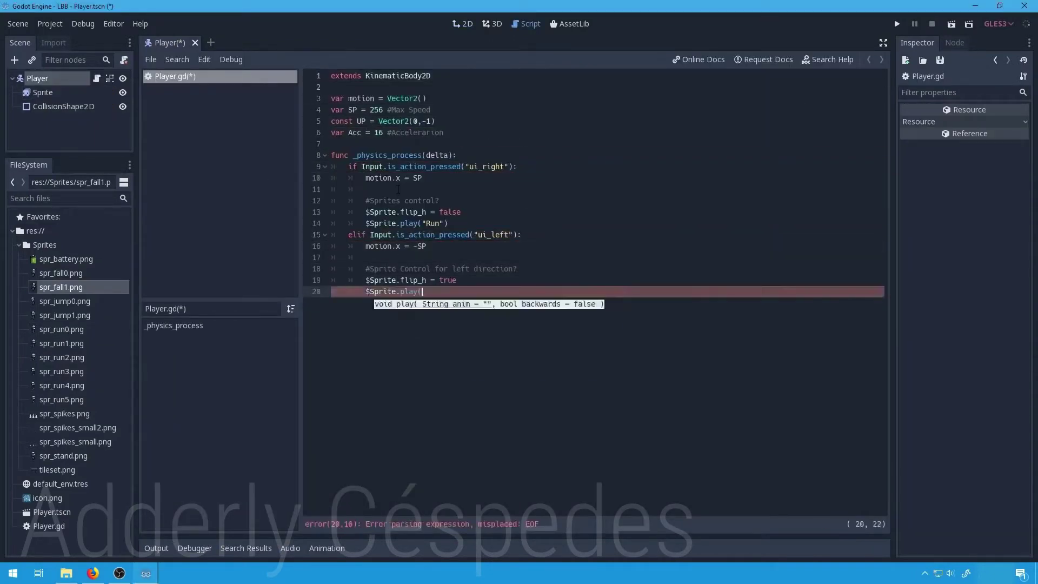
pyautogui.write('"Run")')
pyautogui.click(457, 155)
pyautogui.write('motion.y += 20 #Start Gravity var friction = false')
pyautogui.click(448, 291)
pyautogui.write('else: $Sprite.play("Stand") friction = true  if is_on_floor(): if Input.is_action_just_pressed("ui_up"): motion.y = -SP*2 if friction == true: motion.x = lerp(motion.x, 0, 0.5) #Slow down more on the air  motion = move_and_slide(motion, UP)')
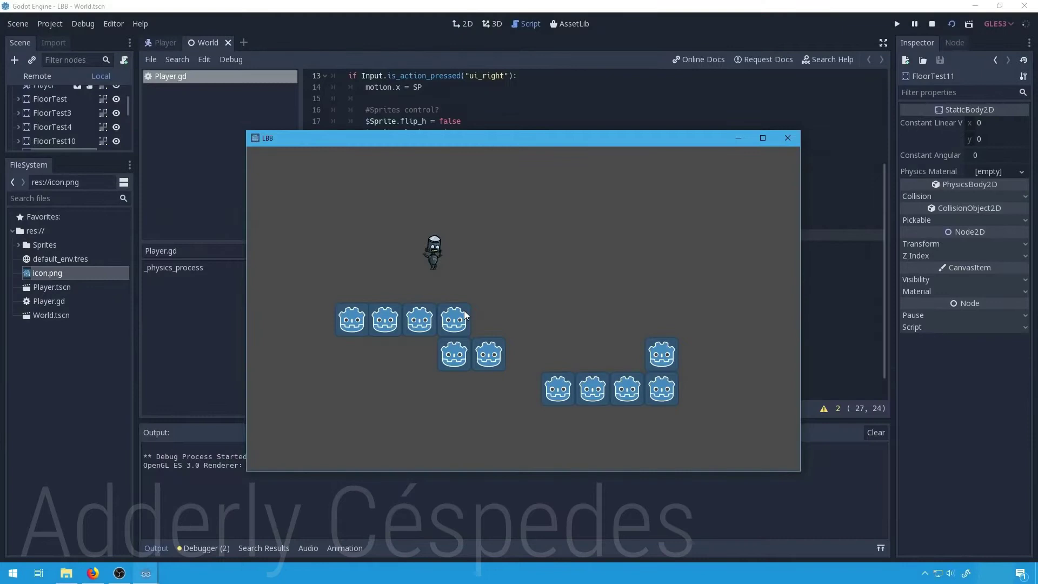
# Test running left, right and jumping onto the blocks, then name the tile set TileSet_BW
pyautogui.press('Up')
pyautogui.press('Up')
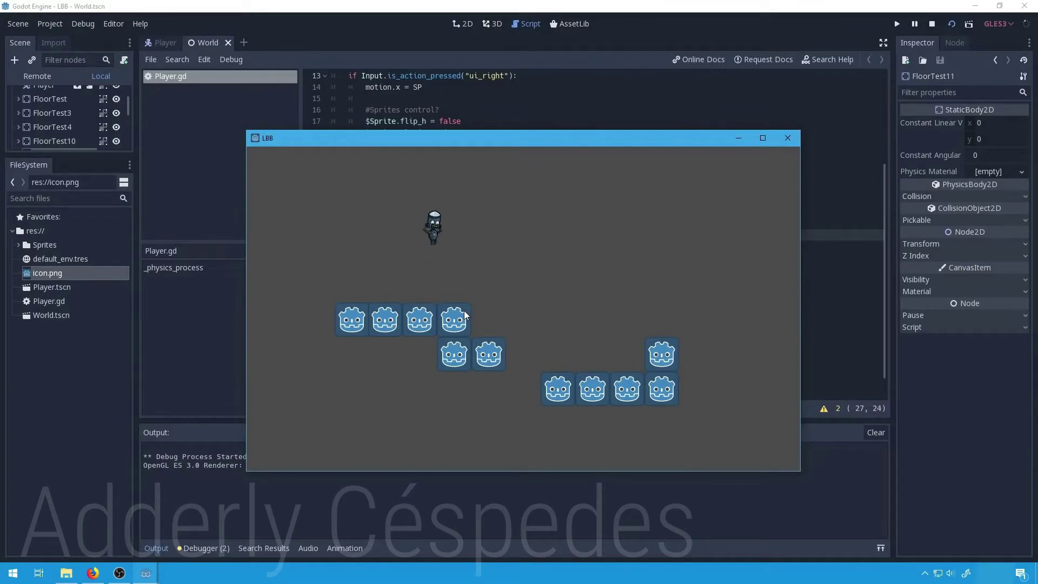
pyautogui.press('Right')
pyautogui.press('Up')
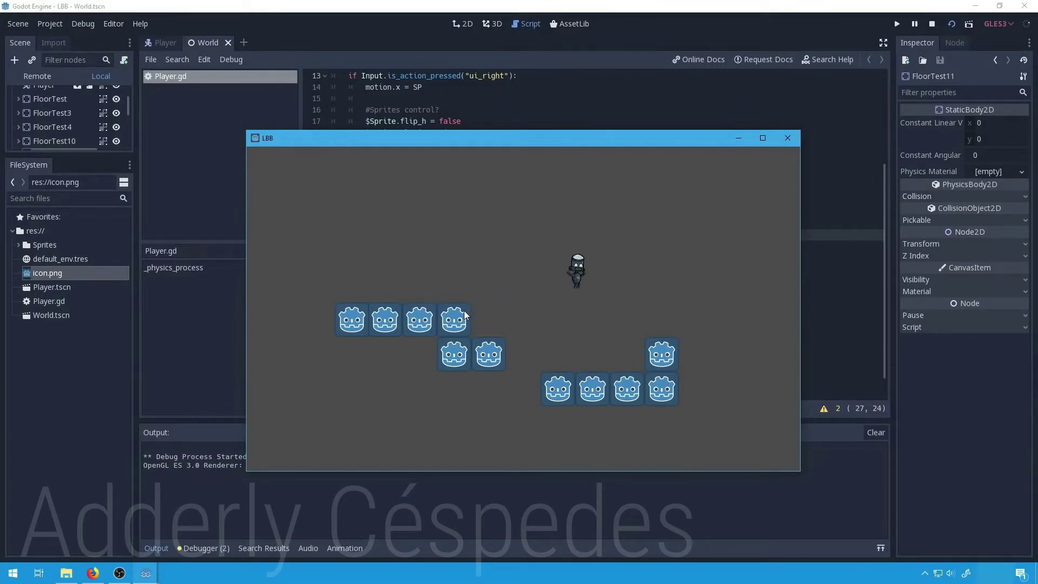
pyautogui.press('Left')
pyautogui.press('Up')
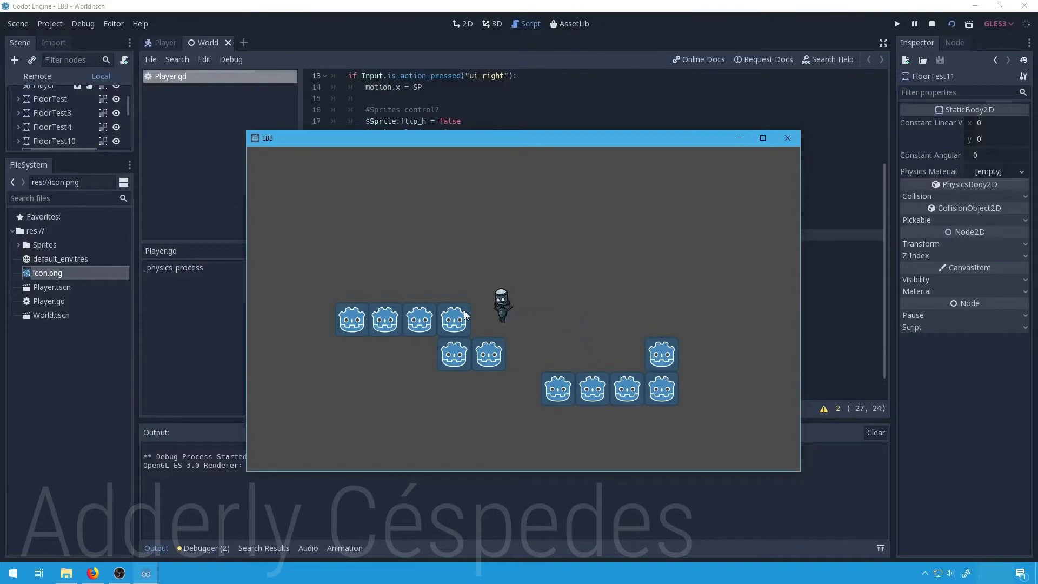
pyautogui.press('Right')
pyautogui.press('Up')
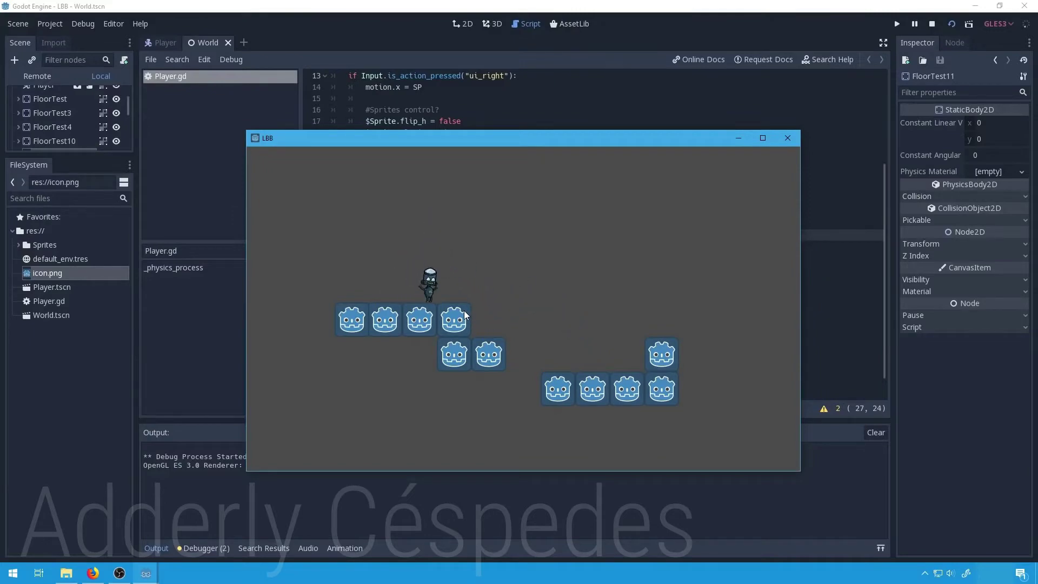
pyautogui.press('Up')
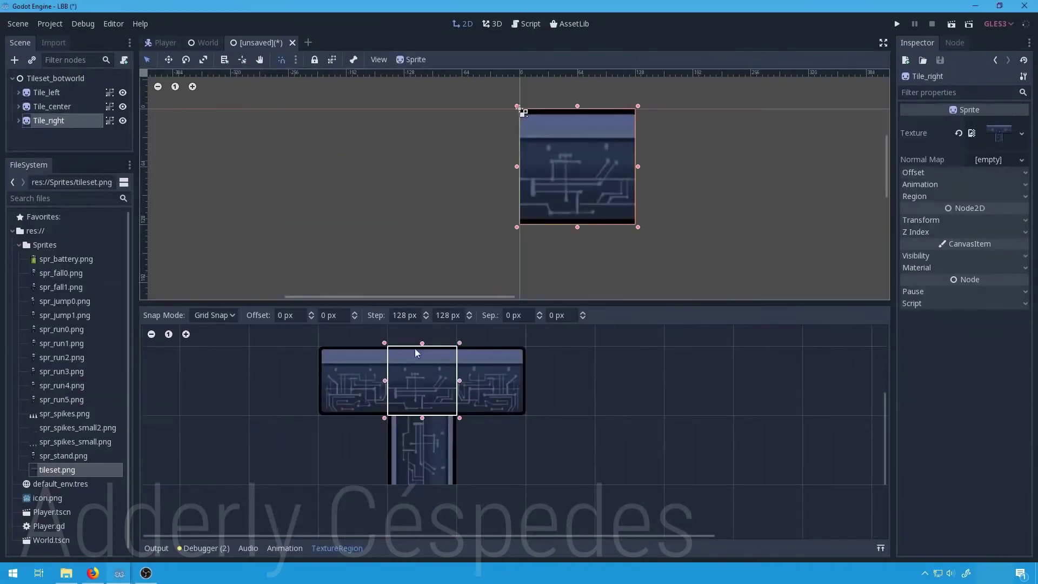
pyautogui.moveTo(457, 346); pyautogui.dragTo(525, 415)
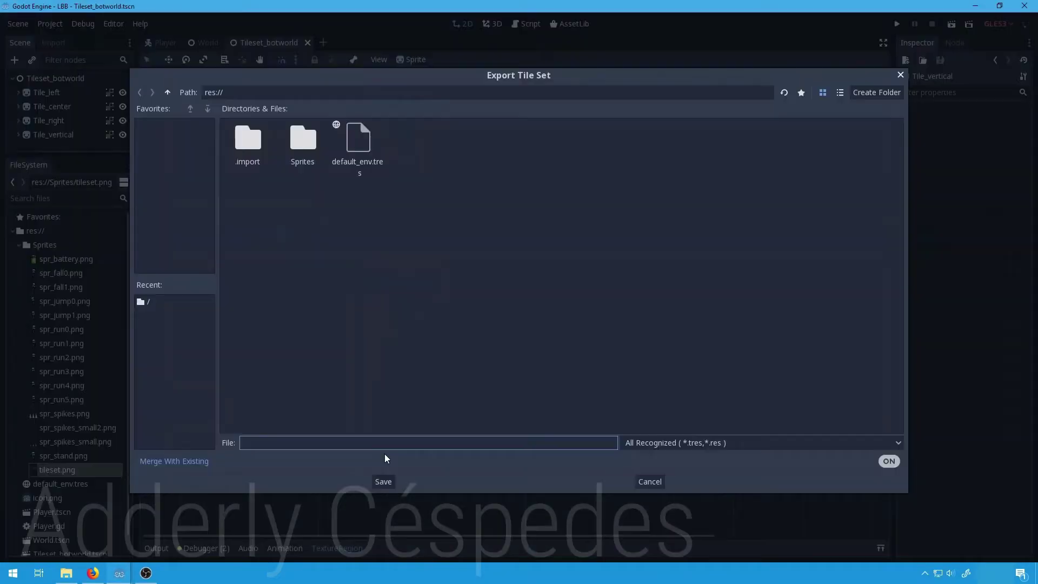
pyautogui.write('TileSet_BW.t')
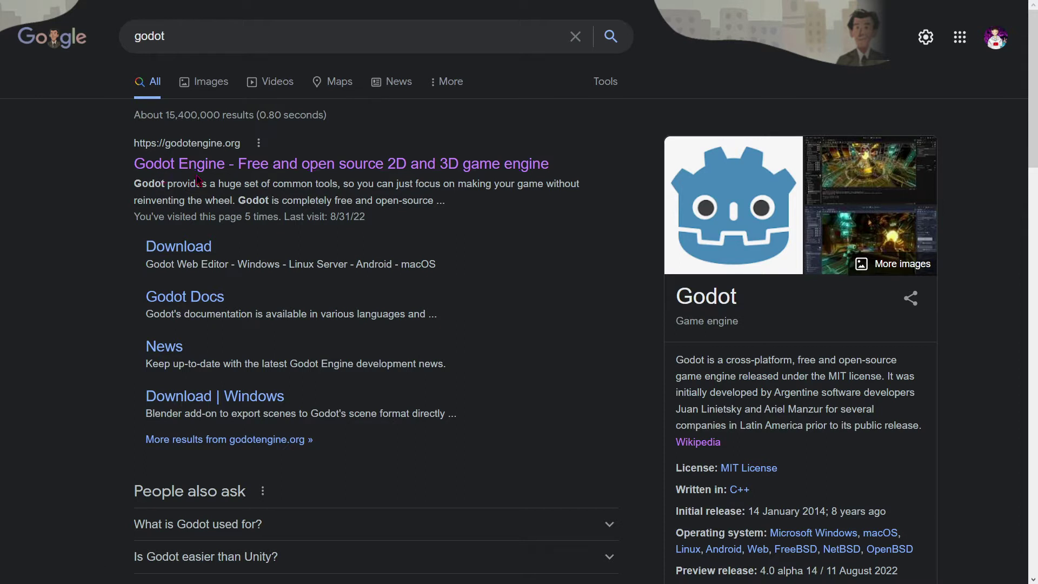
# Open the 'Godot Engine - Free and open source 2D and 3D game engine' result
pyautogui.click(333, 162)
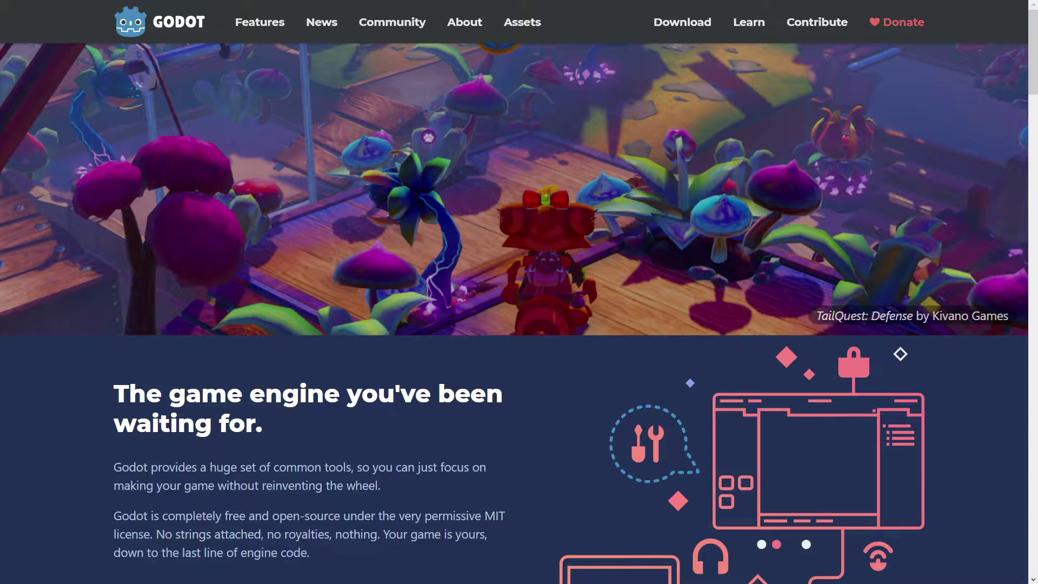
# Scroll down through the Godot homepage's news and feature highlights
pyautogui.scroll(-5, 673, 309)
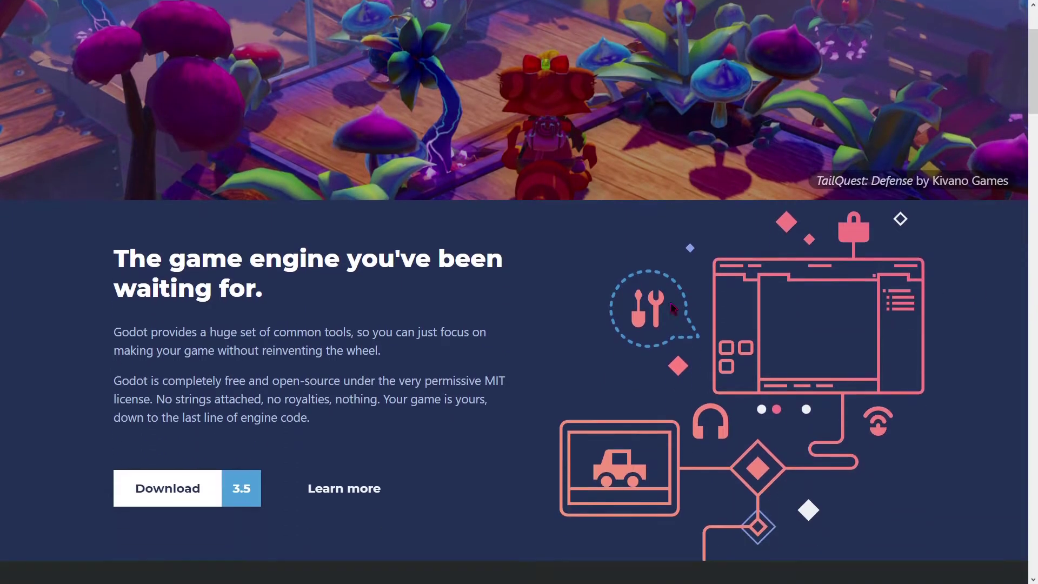
pyautogui.scroll(-5, 673, 308)
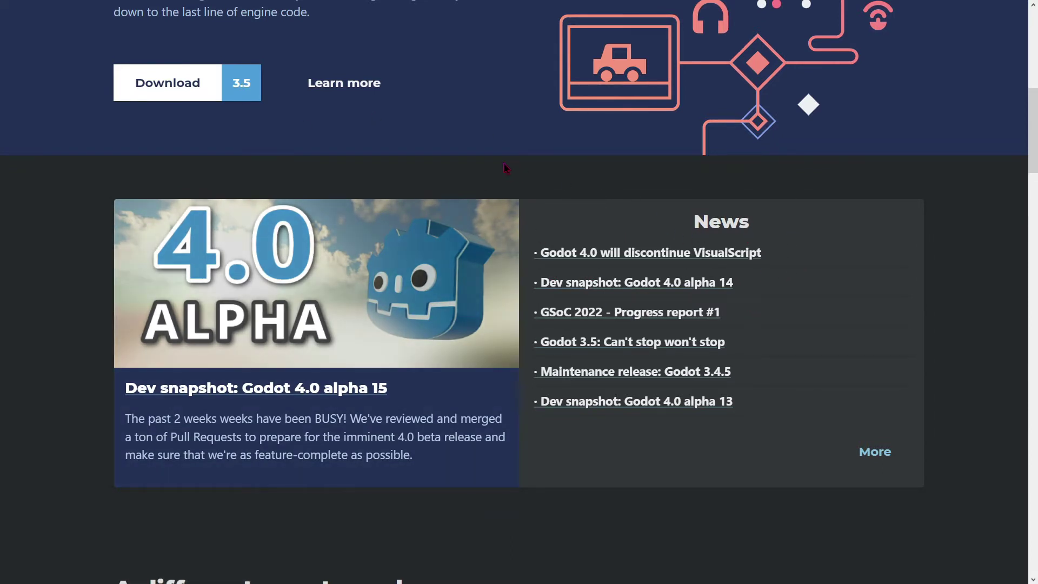
pyautogui.scroll(-6, 329, 163)
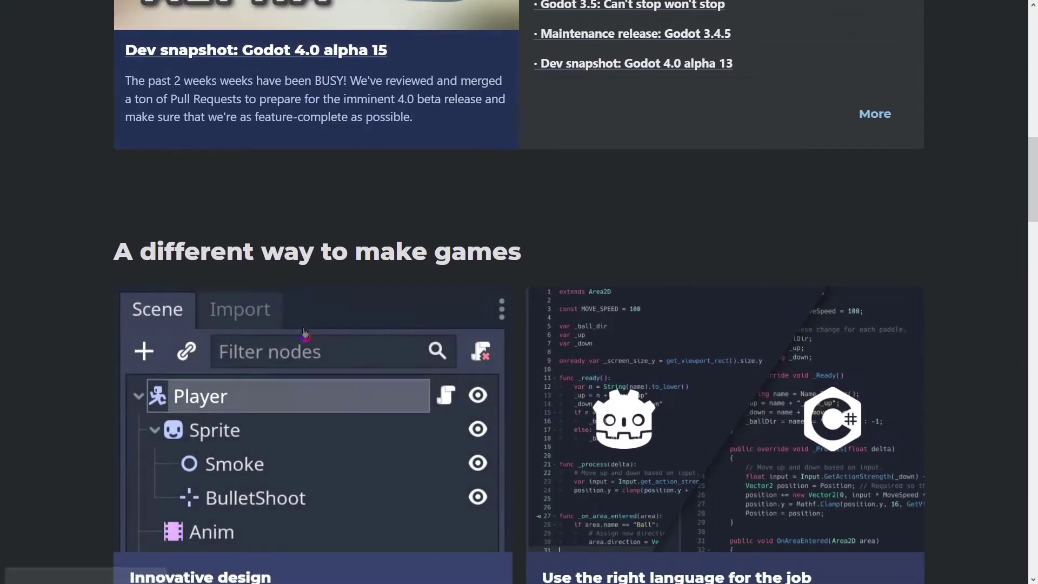
pyautogui.scroll(-8, 344, 208)
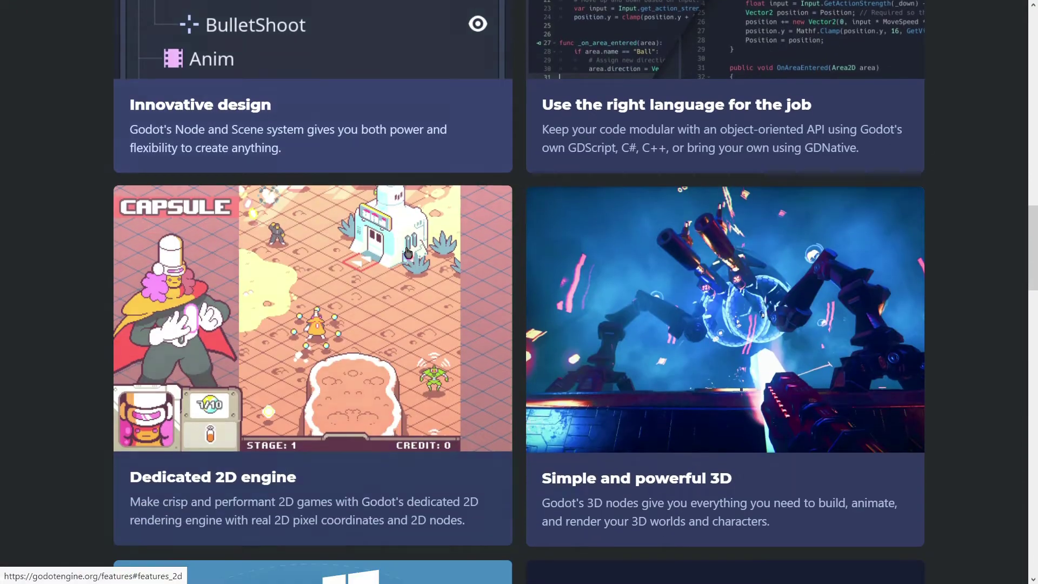
pyautogui.scroll(-6, 408, 253)
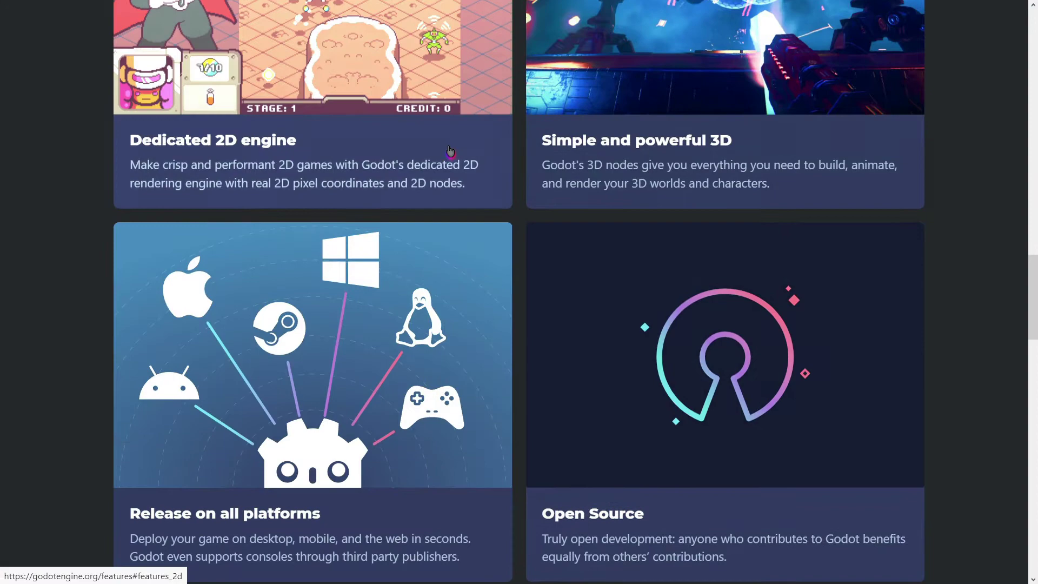
pyautogui.scroll(-3, 457, 205)
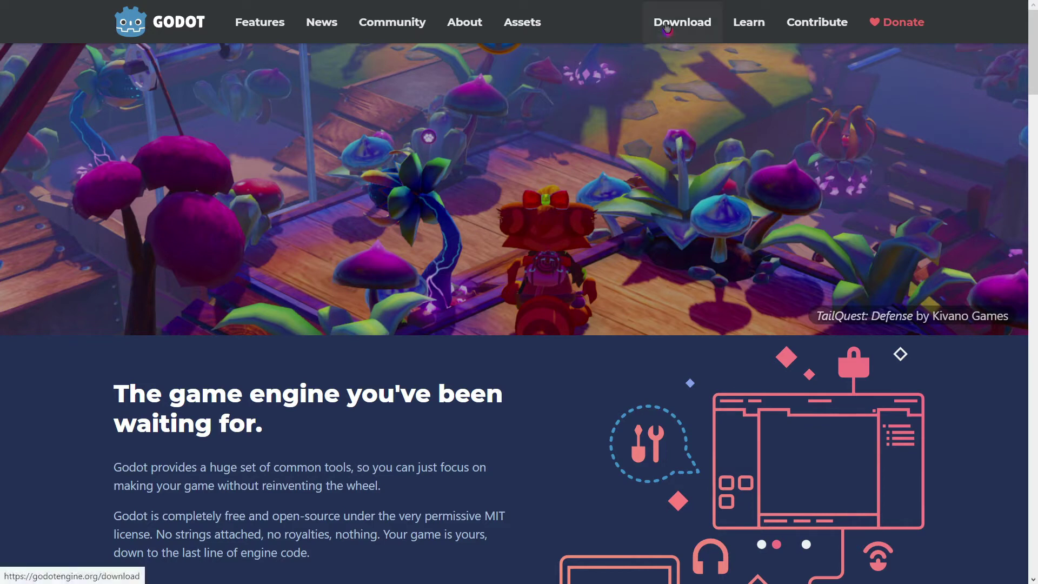
pyautogui.click(671, 38)
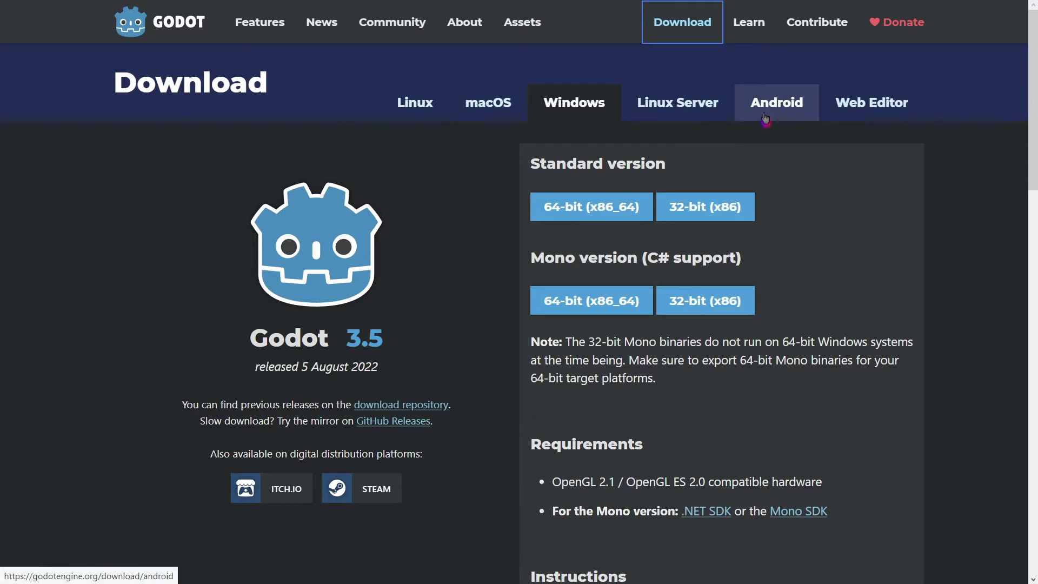
pyautogui.click(783, 103)
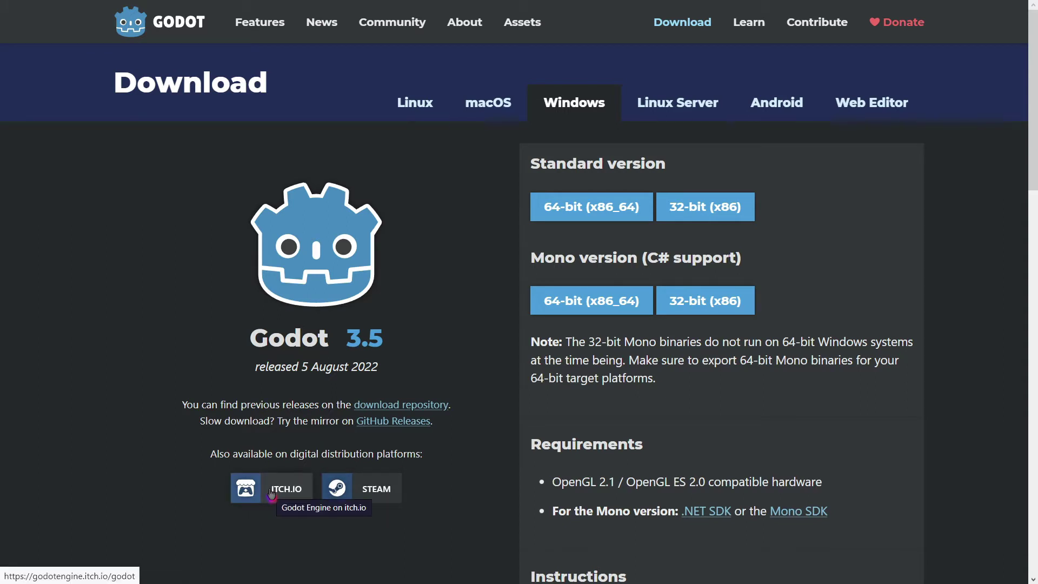
pyautogui.scroll(-15, 430, 337)
pyautogui.scroll(15, 428, 331)
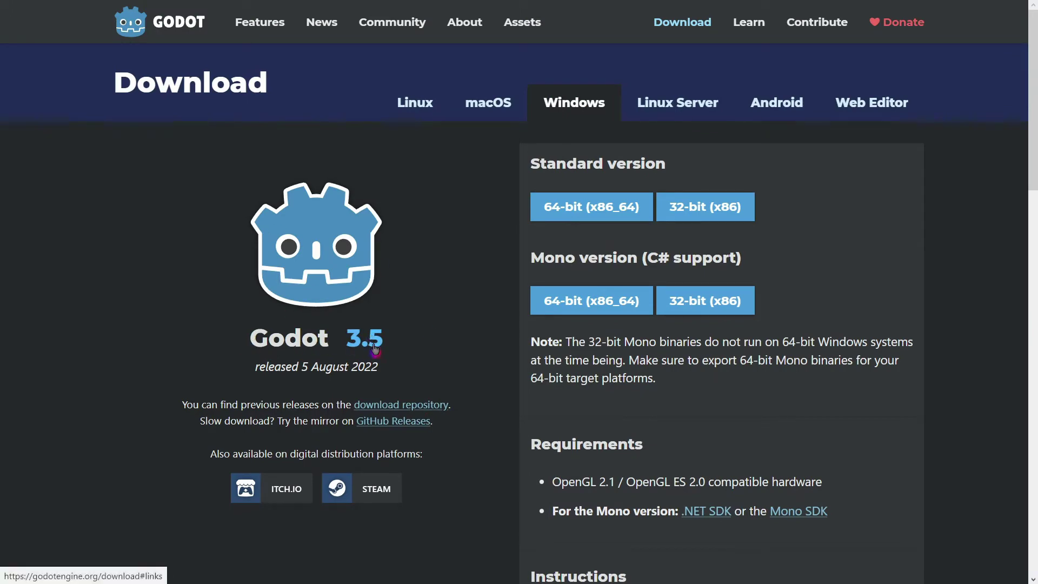
pyautogui.scroll(-3, 376, 348)
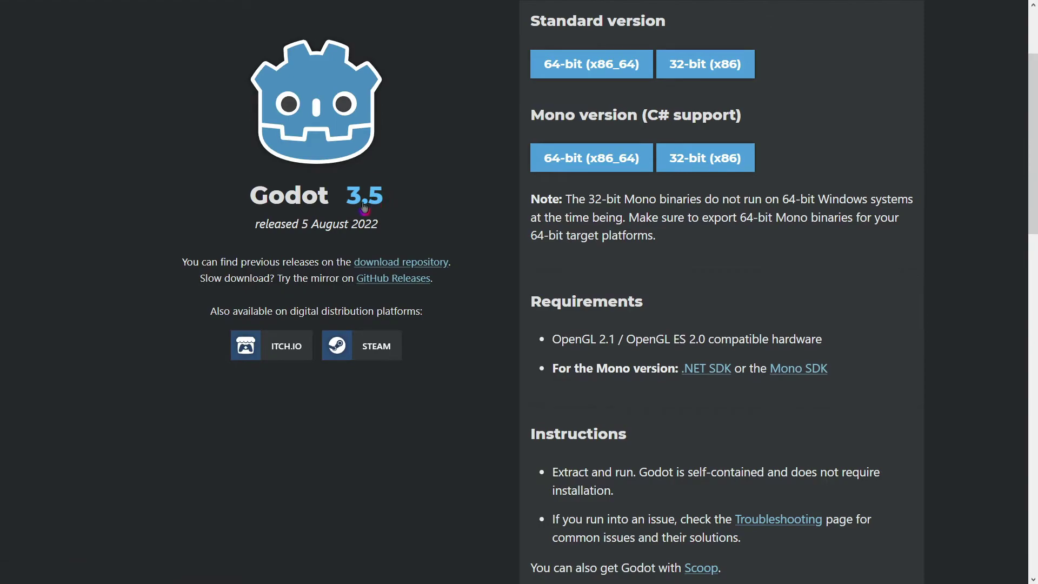
pyautogui.scroll(-6, 487, 299)
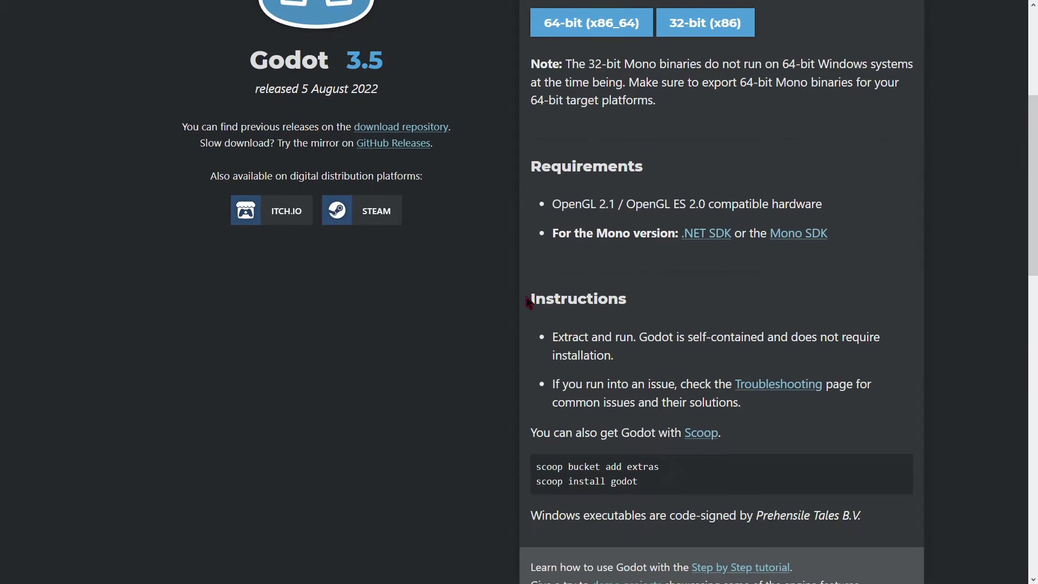
pyautogui.scroll(-10, 519, 303)
pyautogui.scroll(19, 496, 308)
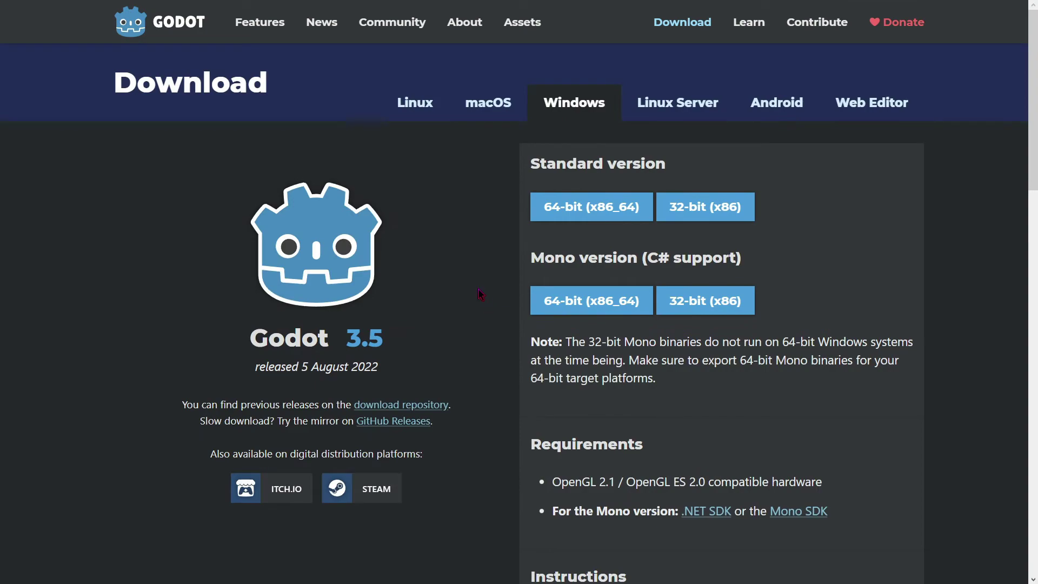
pyautogui.scroll(-15, 479, 295)
pyautogui.scroll(15, 441, 355)
# Download the Standard 64-bit (x86_64) Windows build of Godot 3.5
pyautogui.moveTo(650, 260); pyautogui.dragTo(667, 258)
pyautogui.click(665, 259)
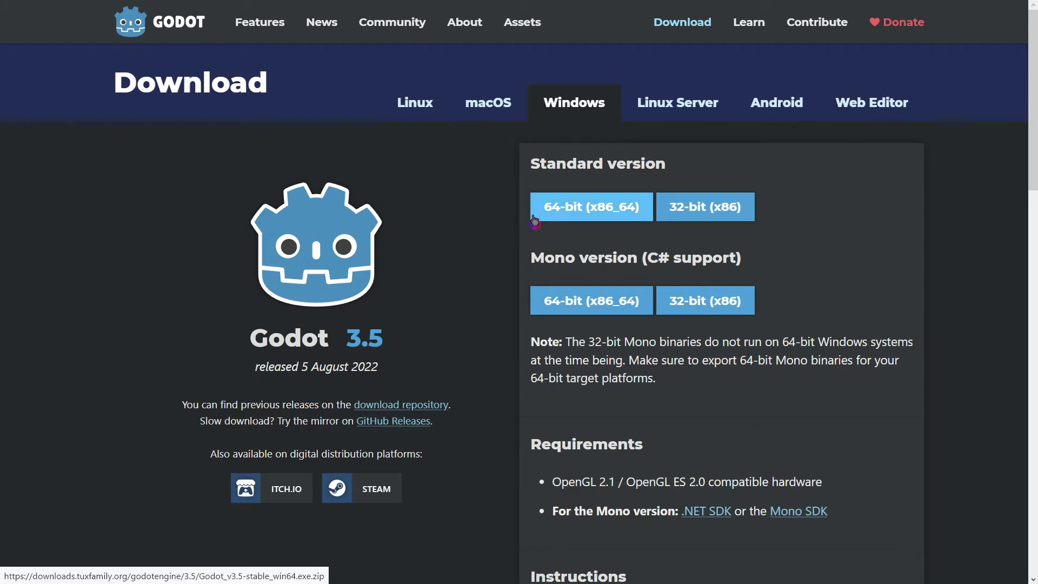
pyautogui.click(570, 218)
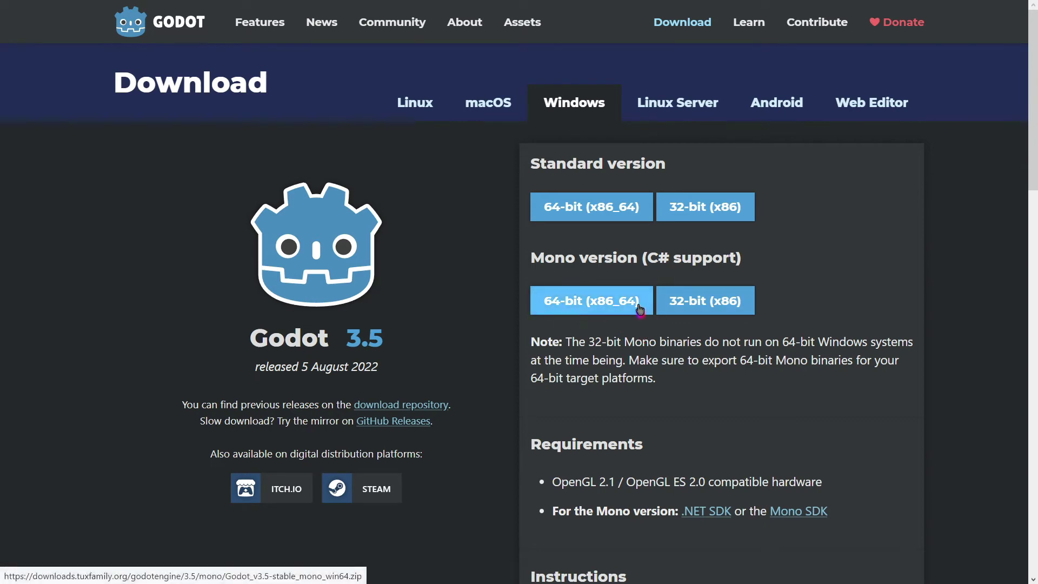
pyautogui.click(555, 309)
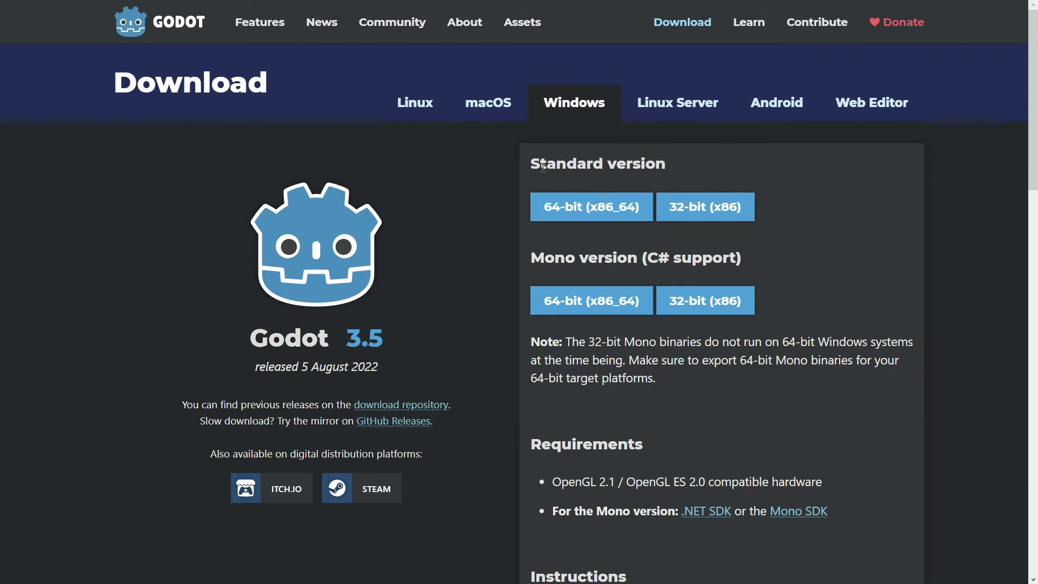
pyautogui.click(597, 211)
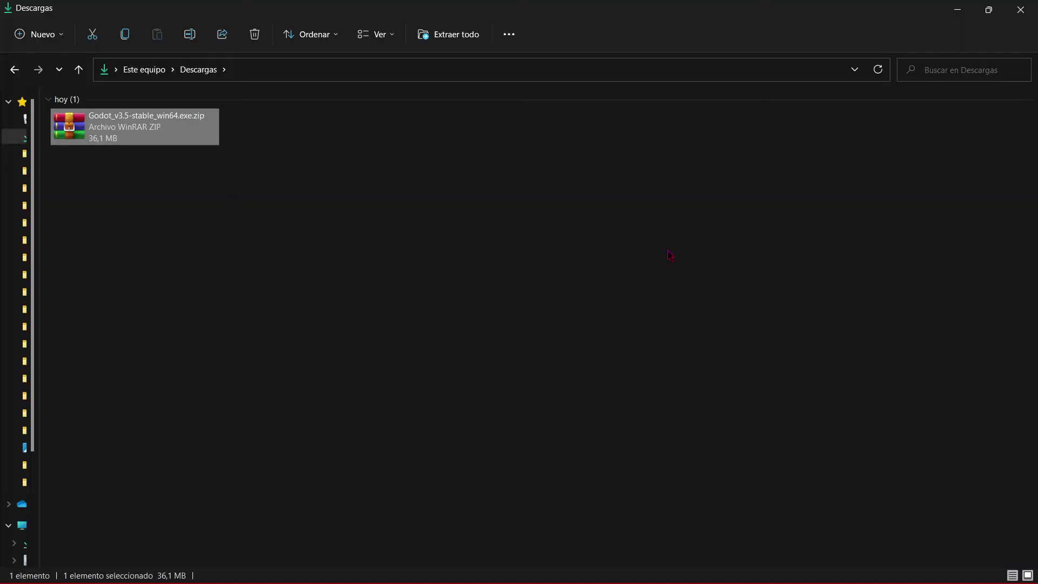
# Launch Godot_v3.5-stable_win64_console.cmd from the extracted Downloads folder
pyautogui.click(670, 255)
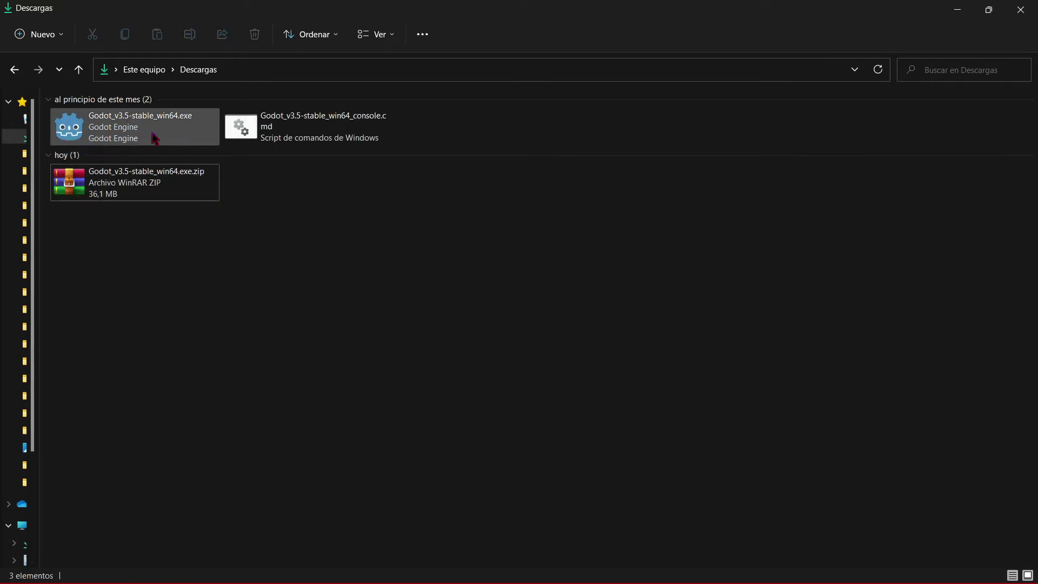
pyautogui.moveTo(163, 146)
pyautogui.moveTo(317, 147)
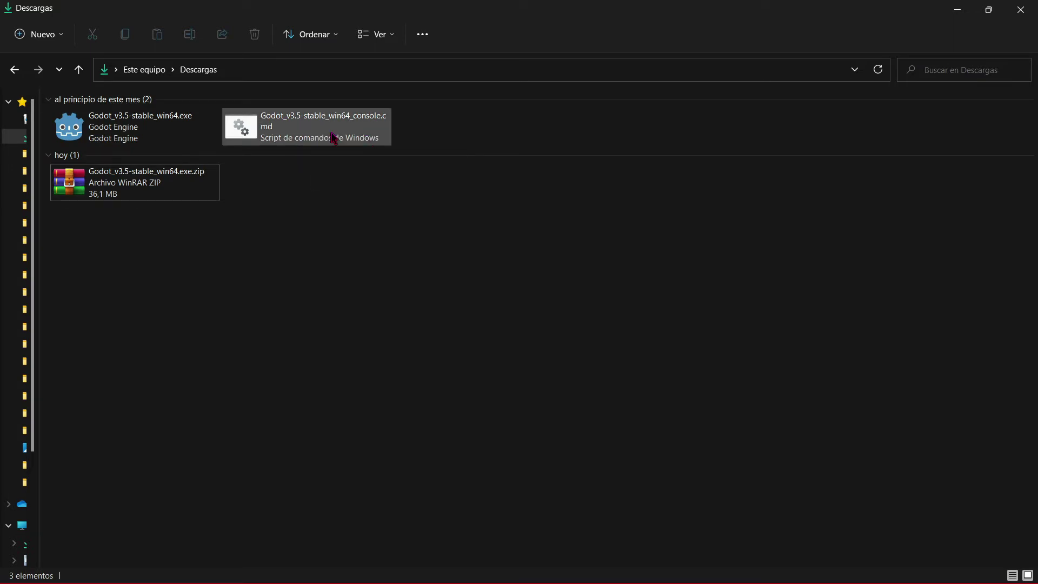
pyautogui.doubleClick(289, 130)
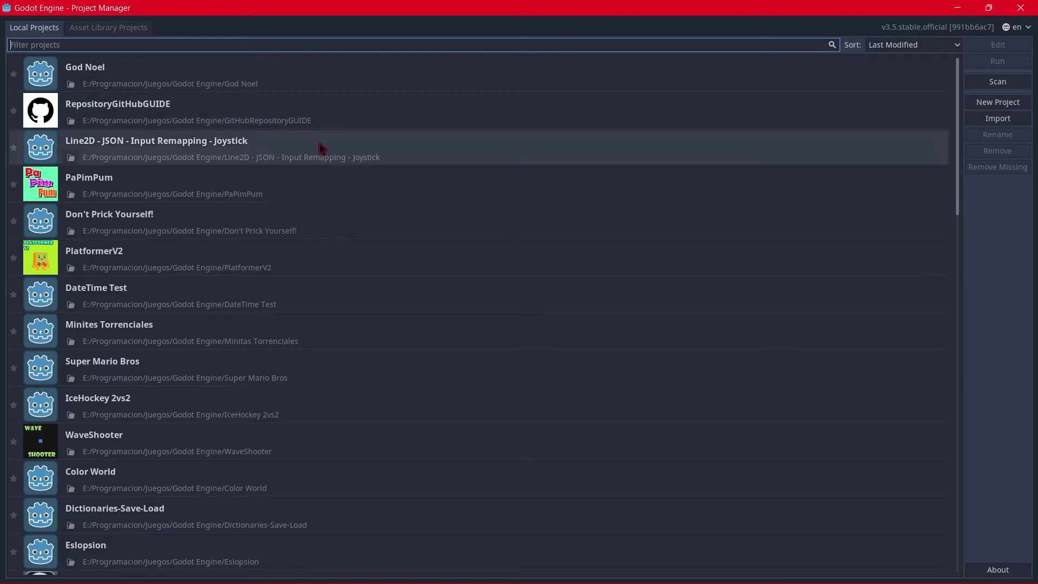
# Create 'New Game Project' in its own folder and open it in the editor
pyautogui.scroll(-15, 511, 279)
pyautogui.scroll(15, 518, 334)
pyautogui.click(1009, 103)
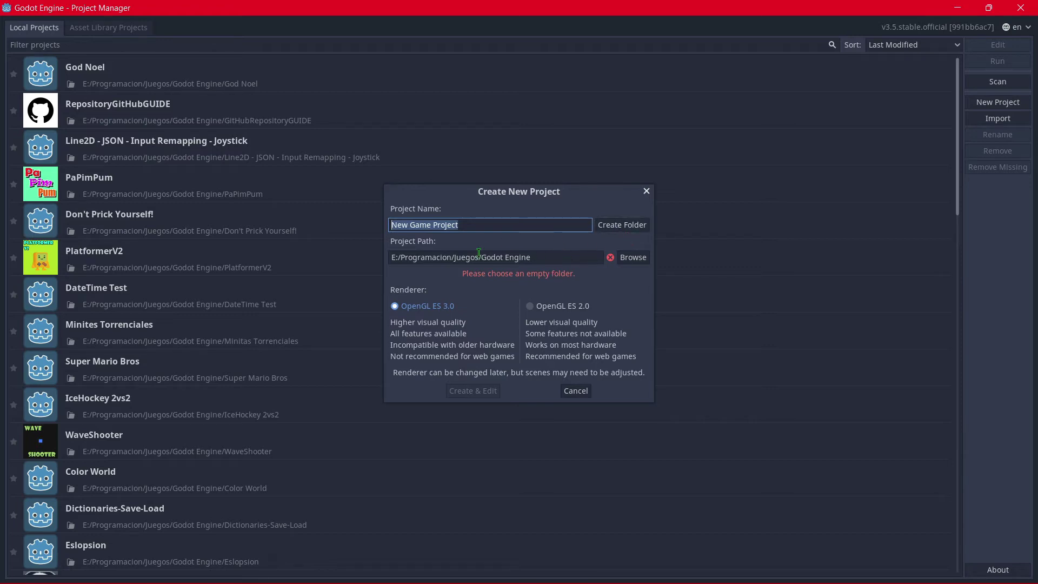
pyautogui.click(622, 224)
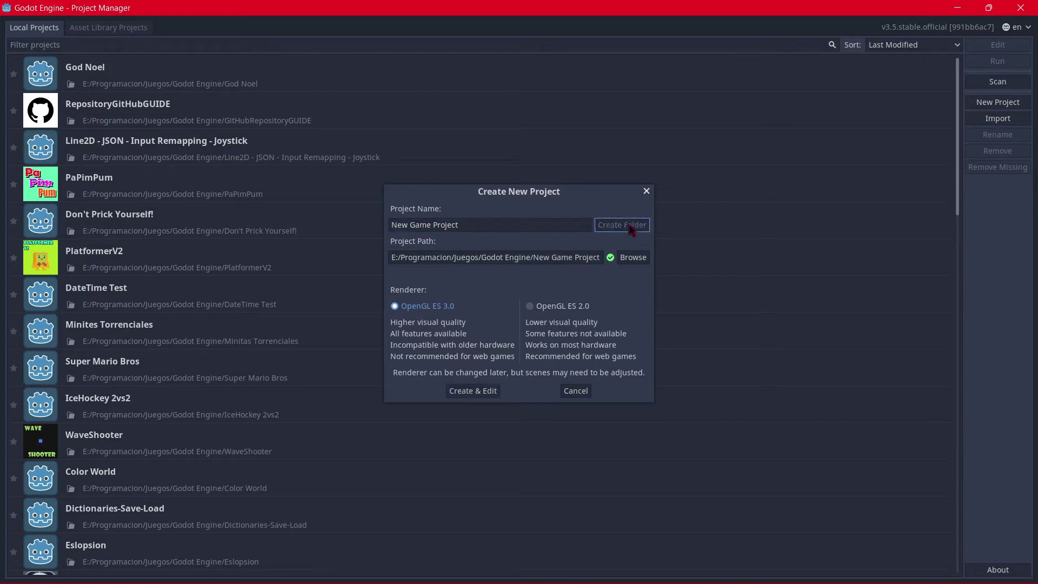
pyautogui.click(472, 391)
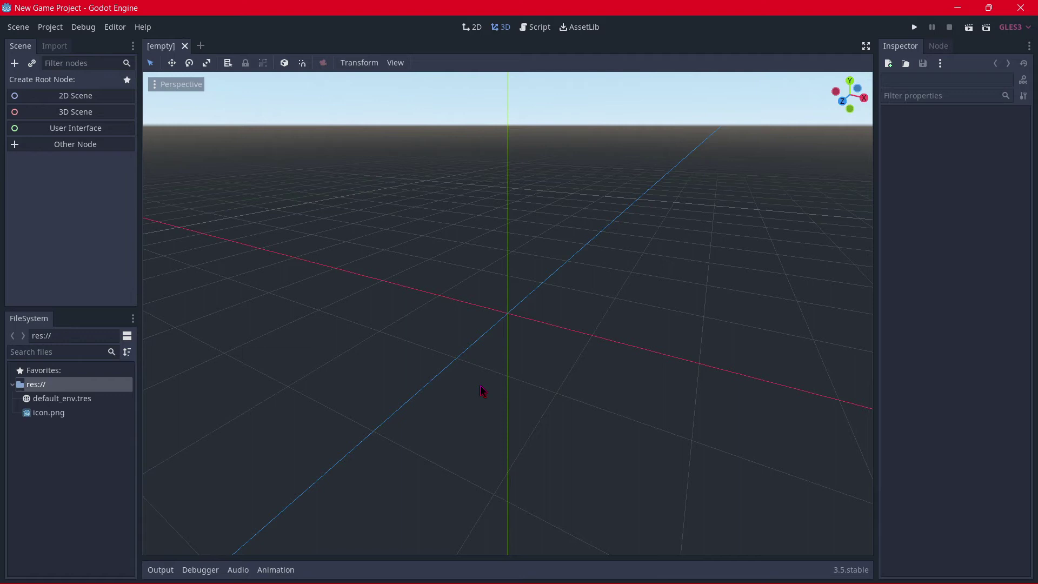
# Create a 2D Scene root node, rename it World, and start attaching a script
pyautogui.scroll(2, 483, 392)
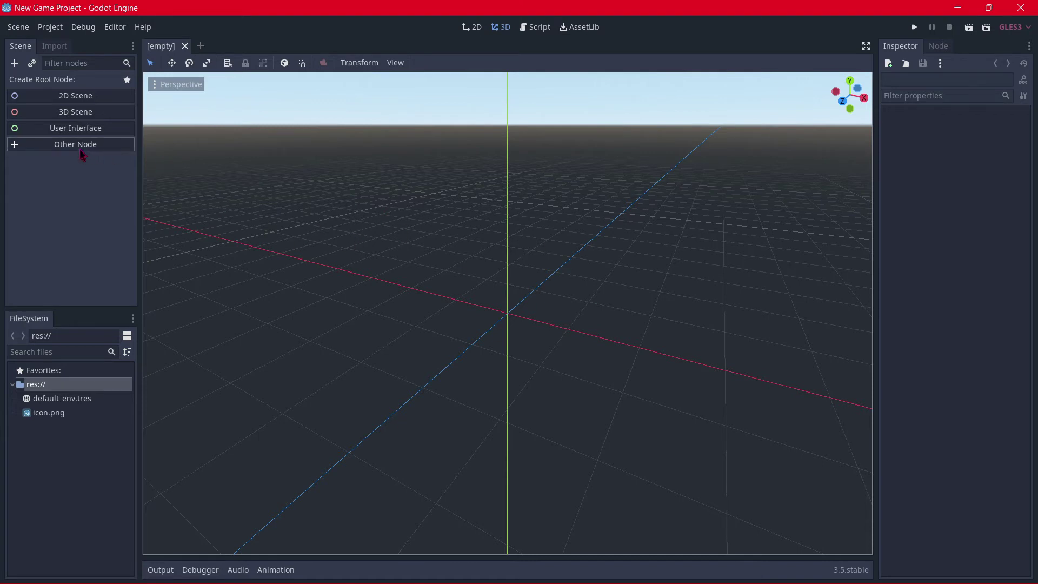
pyautogui.click(52, 100)
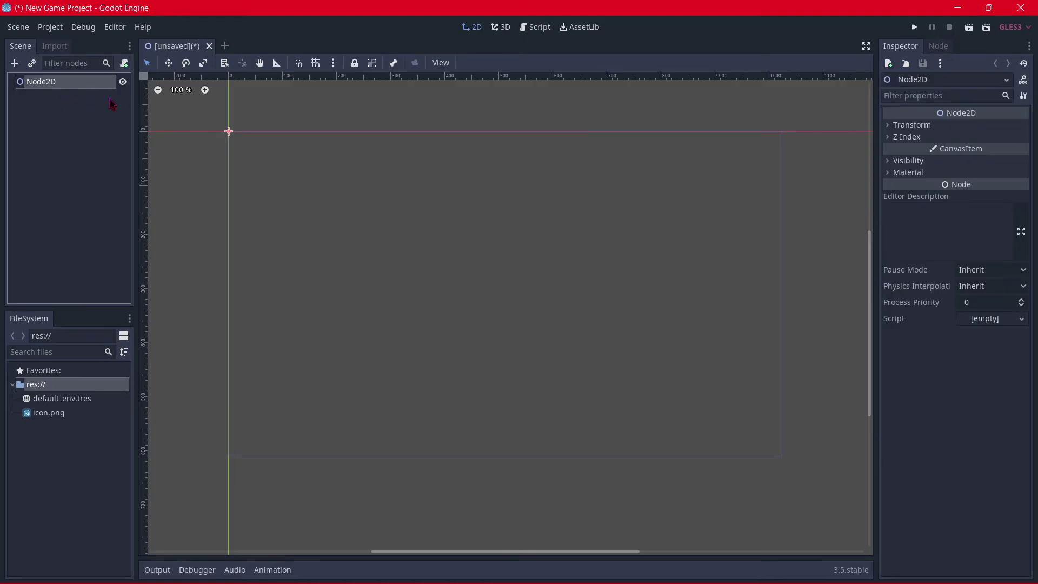
pyautogui.press('F2')
pyautogui.write('World')
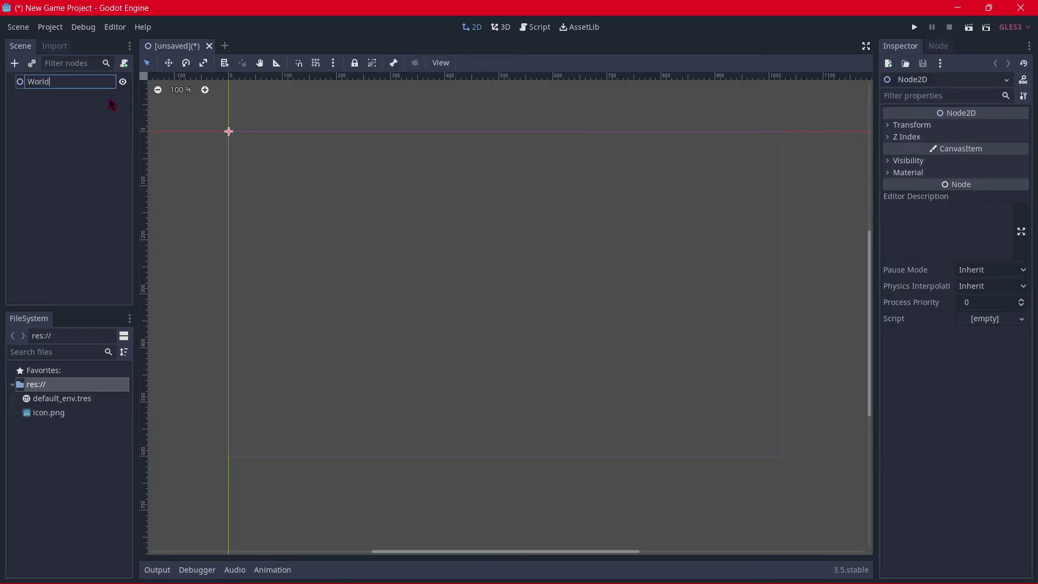
pyautogui.press('Return')
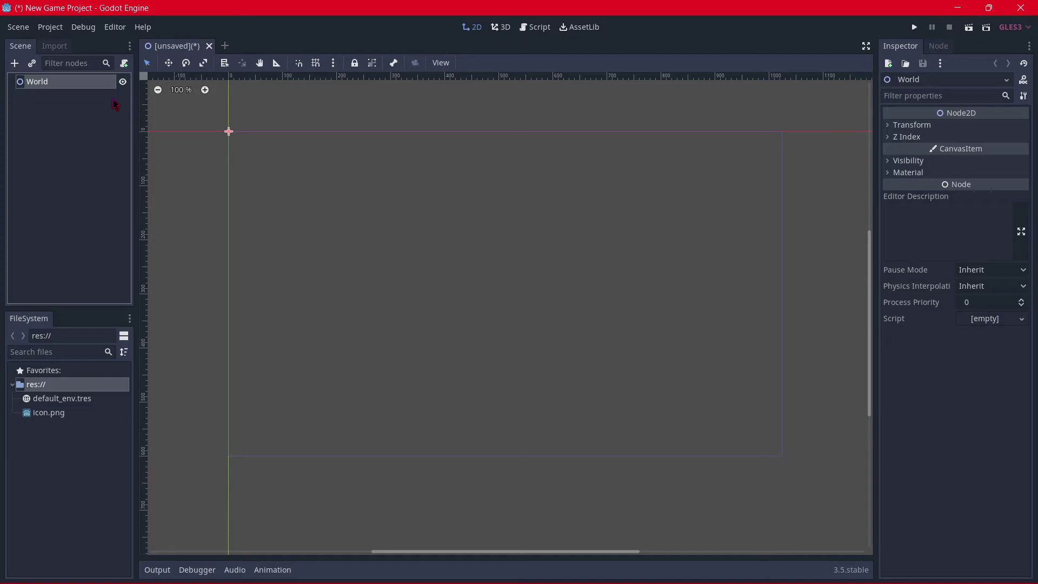
pyautogui.click(123, 63)
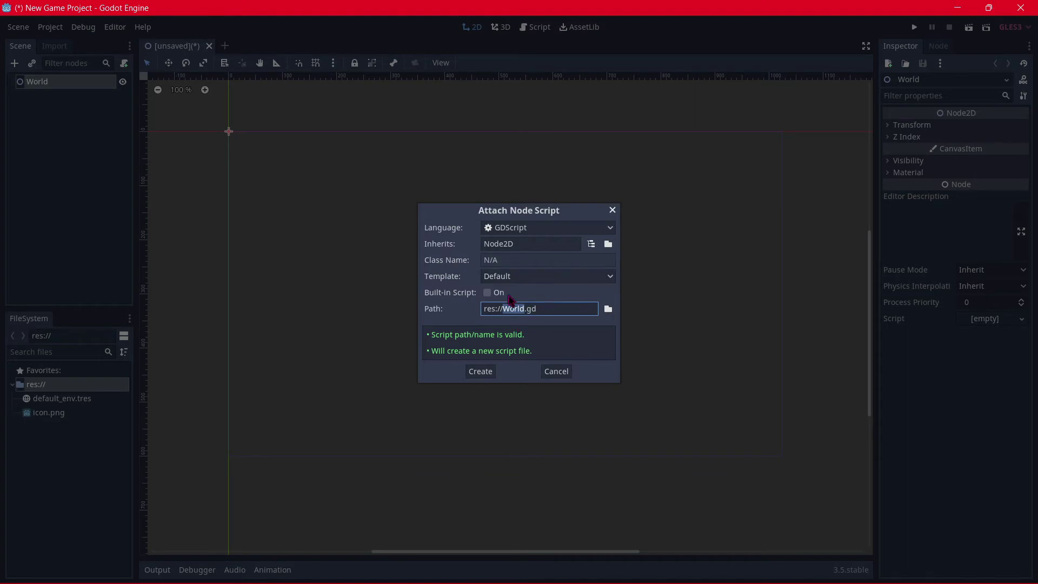
# Create World.gd with the Empty template and save the scene as World.tscn
pyautogui.click(505, 276)
pyautogui.click(493, 319)
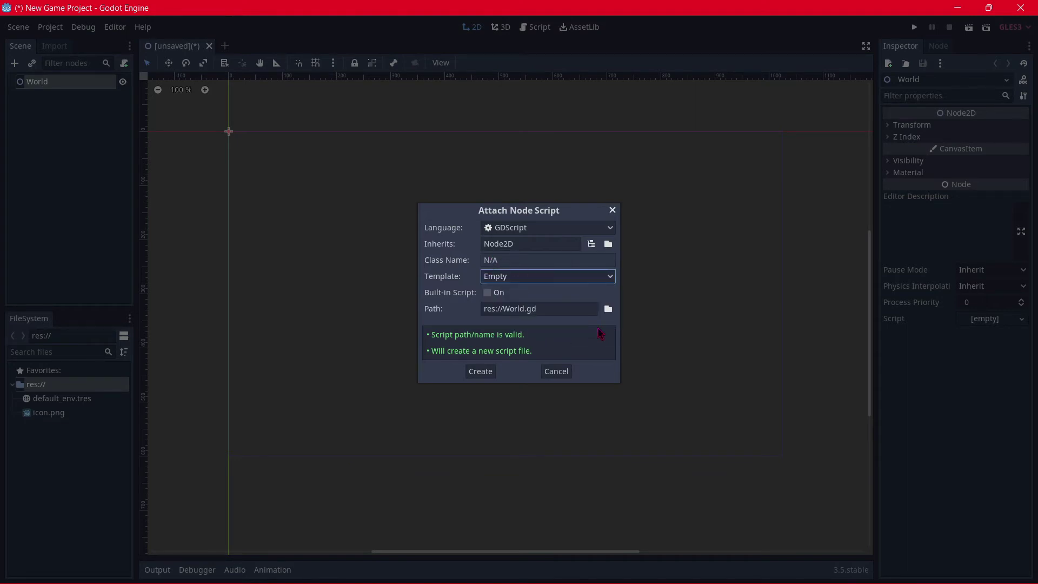
pyautogui.click(481, 372)
pyautogui.click(320, 113)
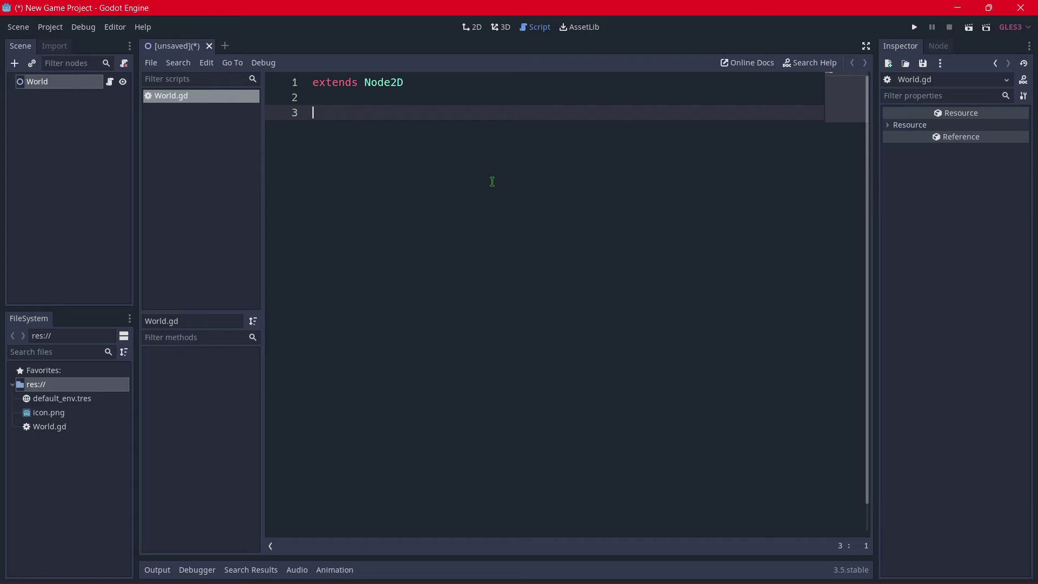
pyautogui.hotkey('ctrl', 's')
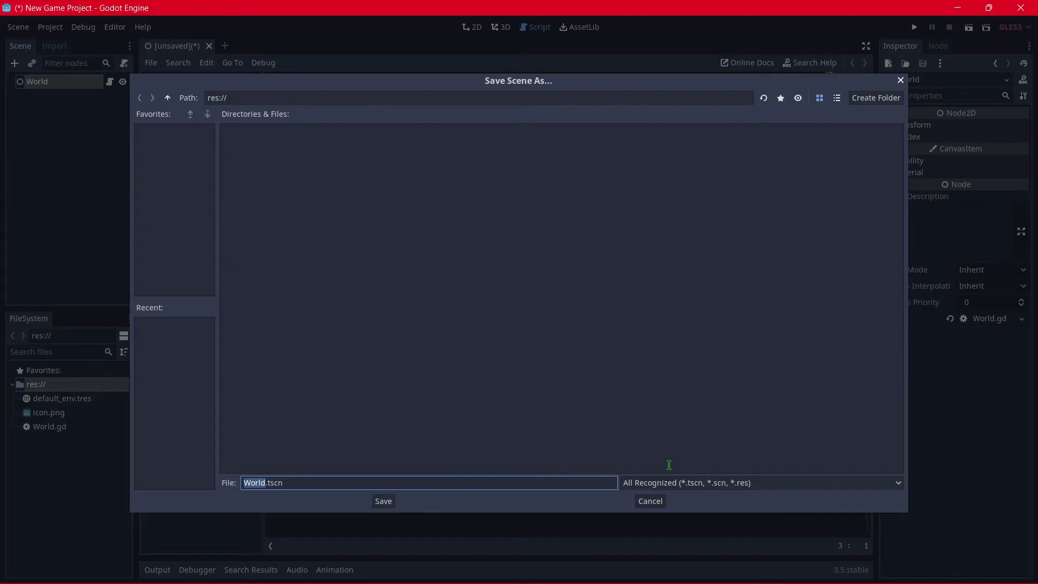
pyautogui.click(384, 502)
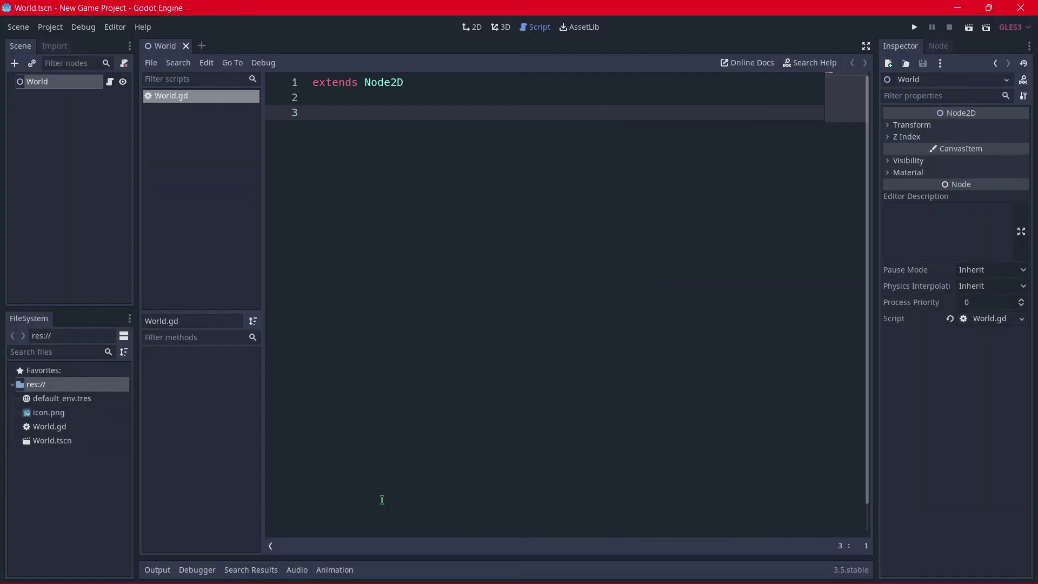
# Write func _ready() printing "Subscribe to the channel" and save the script
pyautogui.click(336, 116)
pyautogui.write('f')
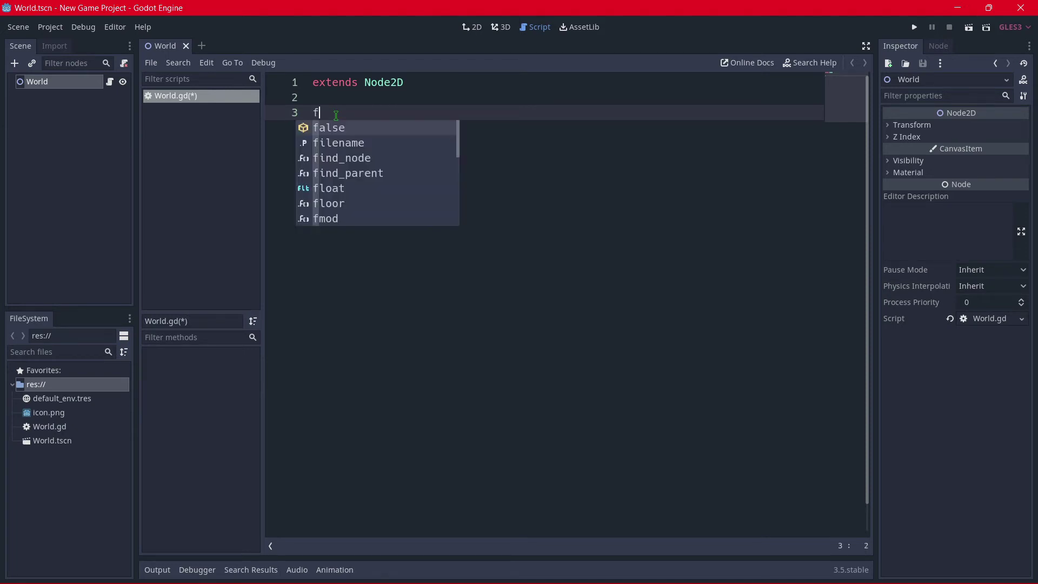
pyautogui.write('unc _read')
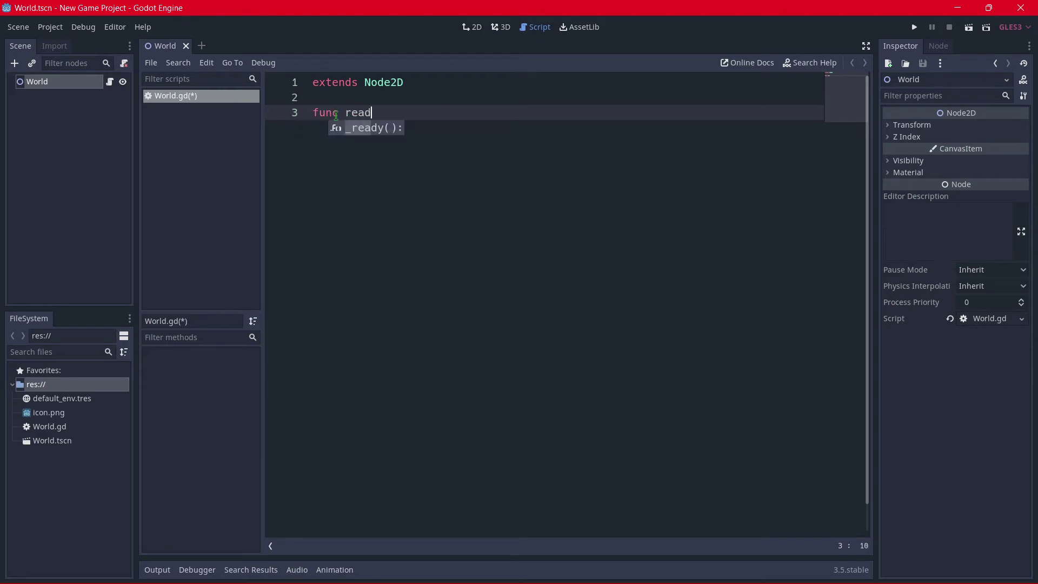
pyautogui.press('Return')
pyautogui.press('Return')
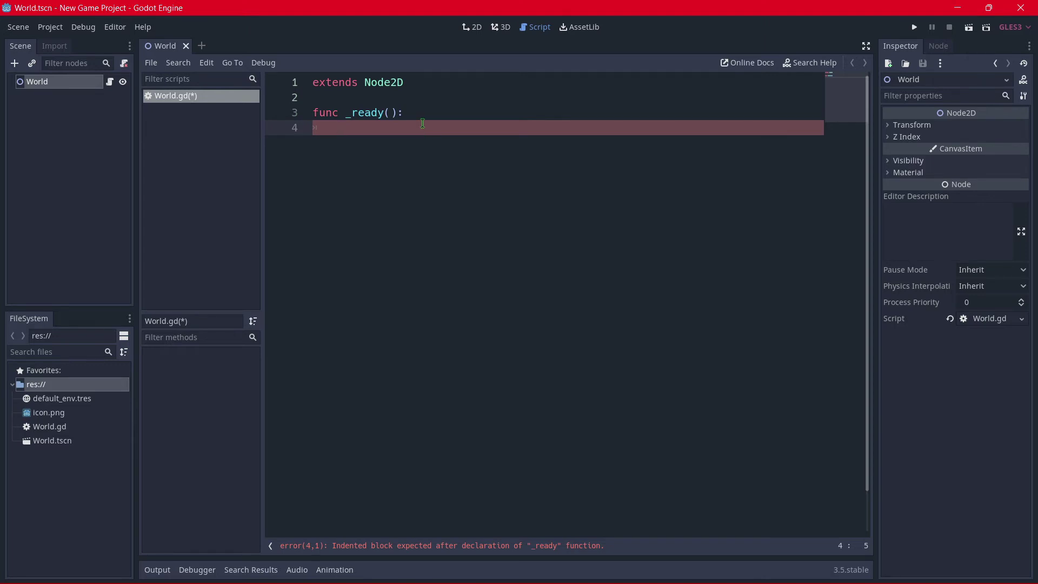
pyautogui.doubleClick(368, 112)
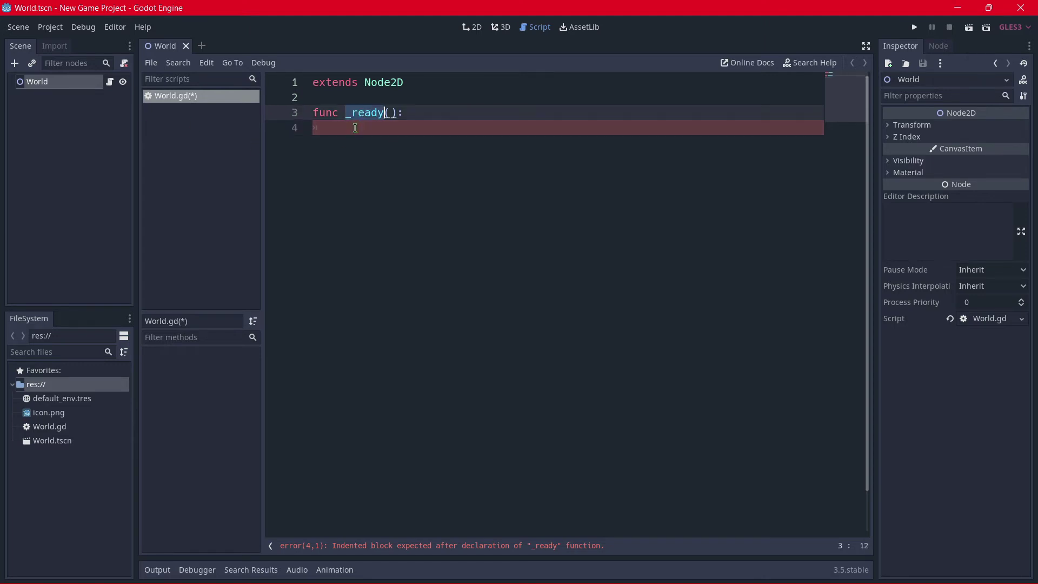
pyautogui.click(355, 128)
pyautogui.write('print')
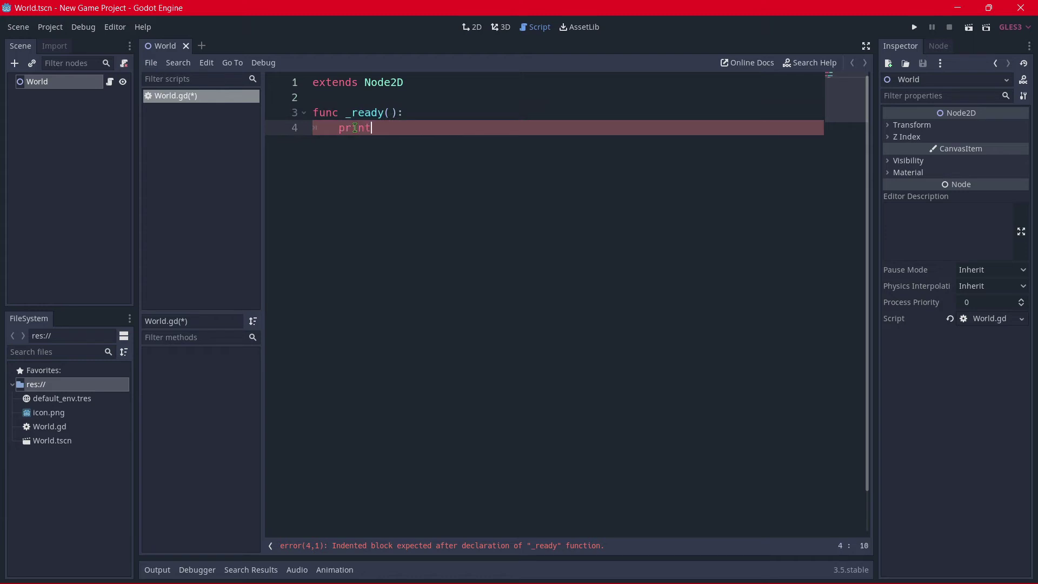
pyautogui.write('("Subscri')
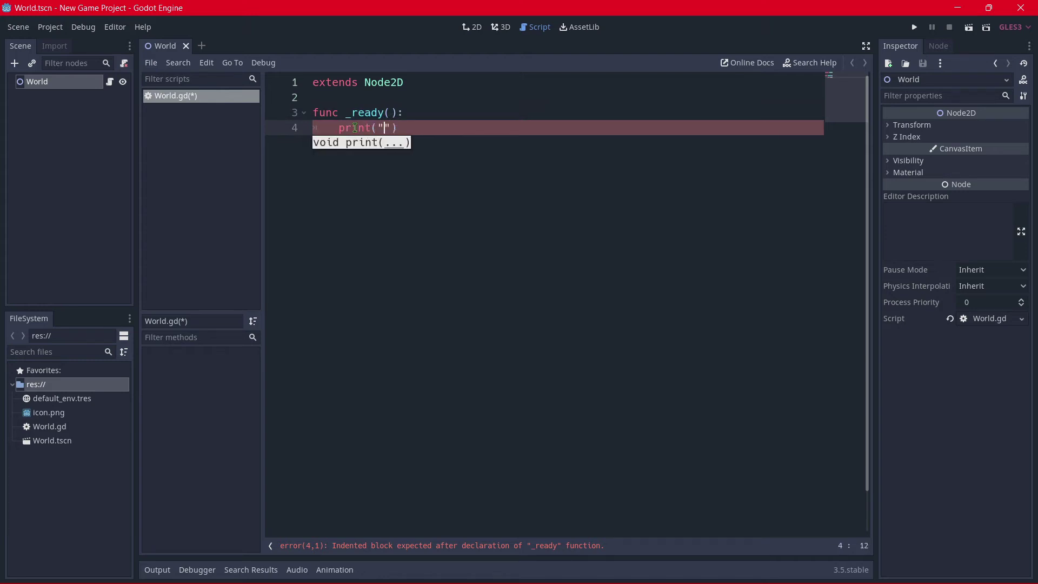
pyautogui.write('be to the ')
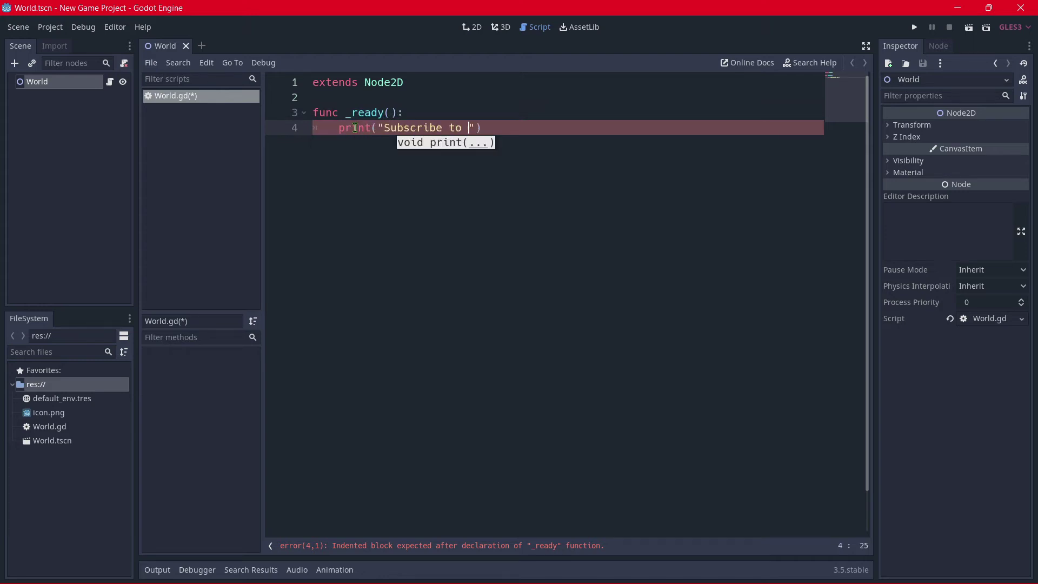
pyautogui.write('channel')
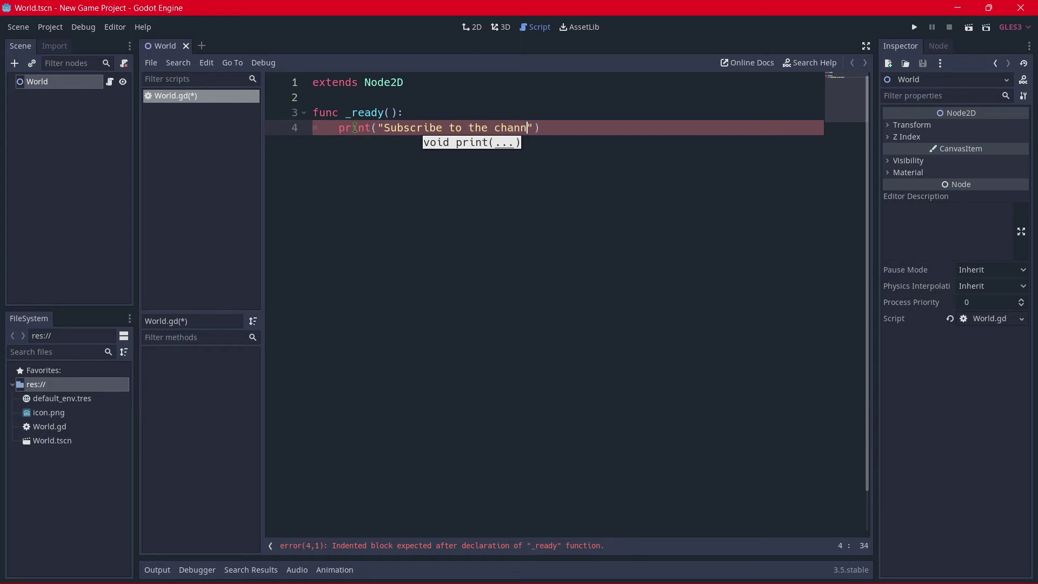
pyautogui.hotkey('ctrl', 's')
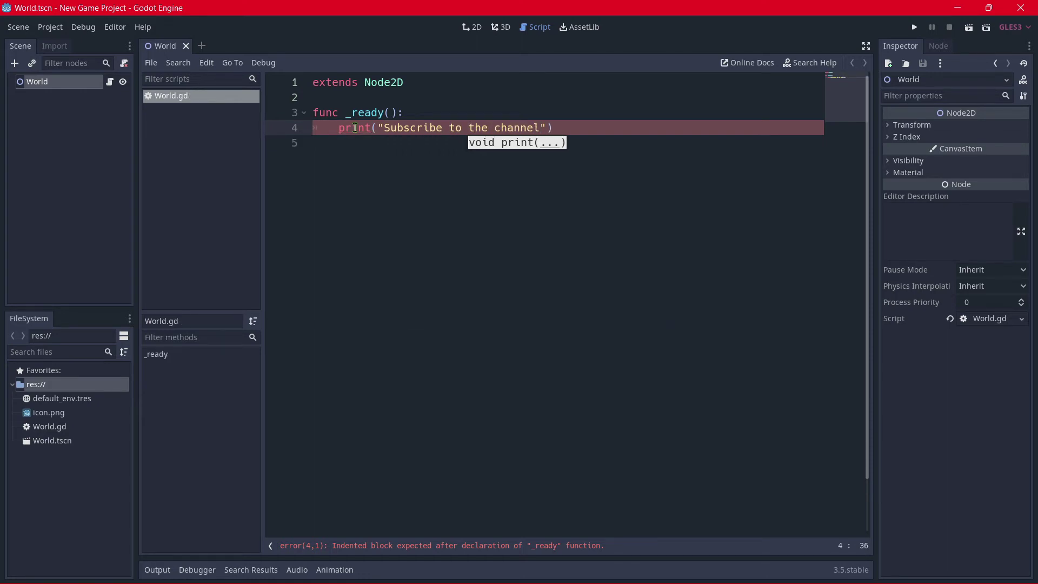
pyautogui.press('Down')
pyautogui.press('BackSpace')
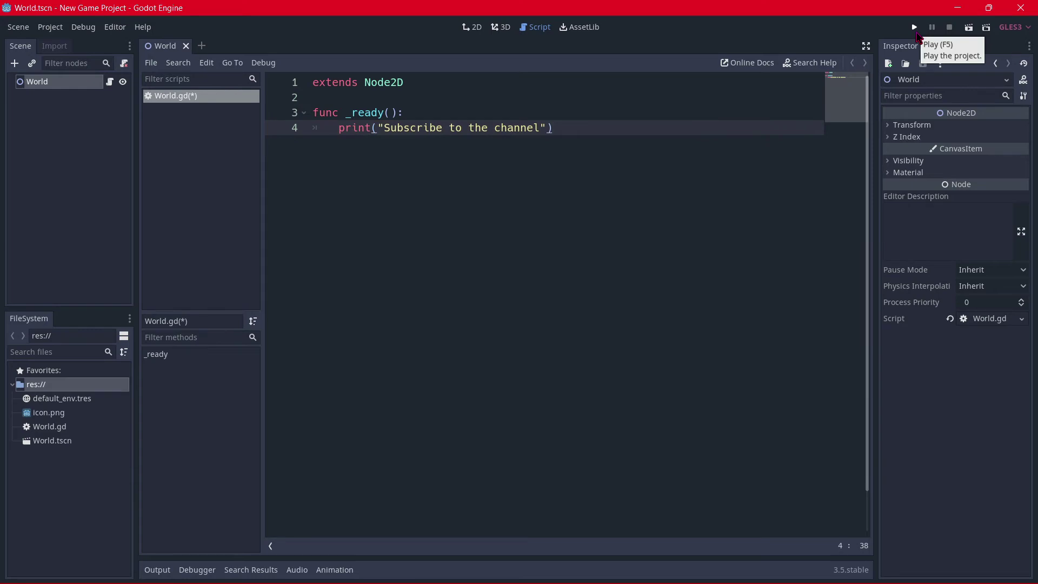
# Run the game with World.tscn as main scene and reveal its output
pyautogui.click(915, 27)
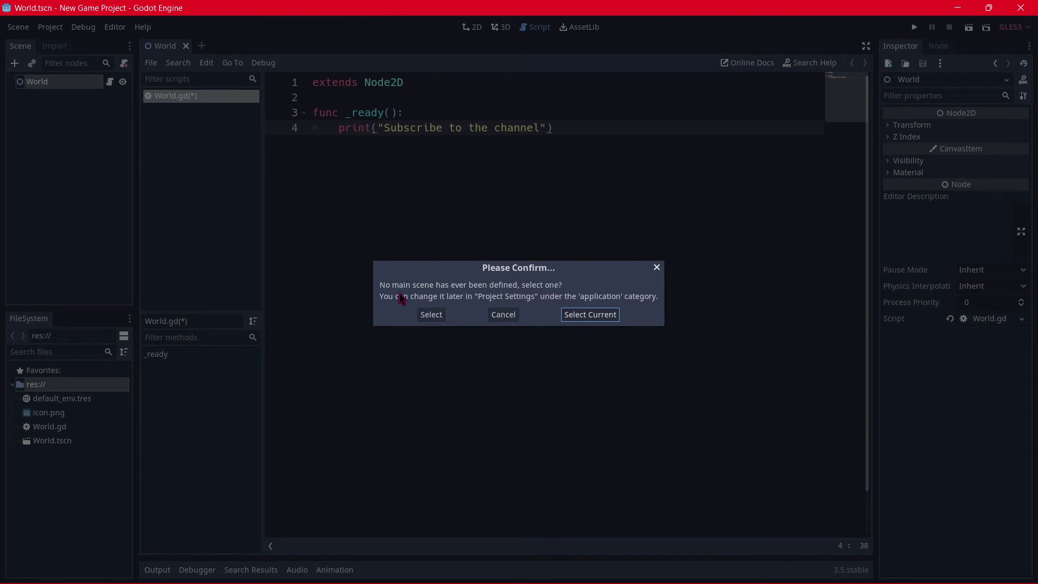
pyautogui.click(586, 321)
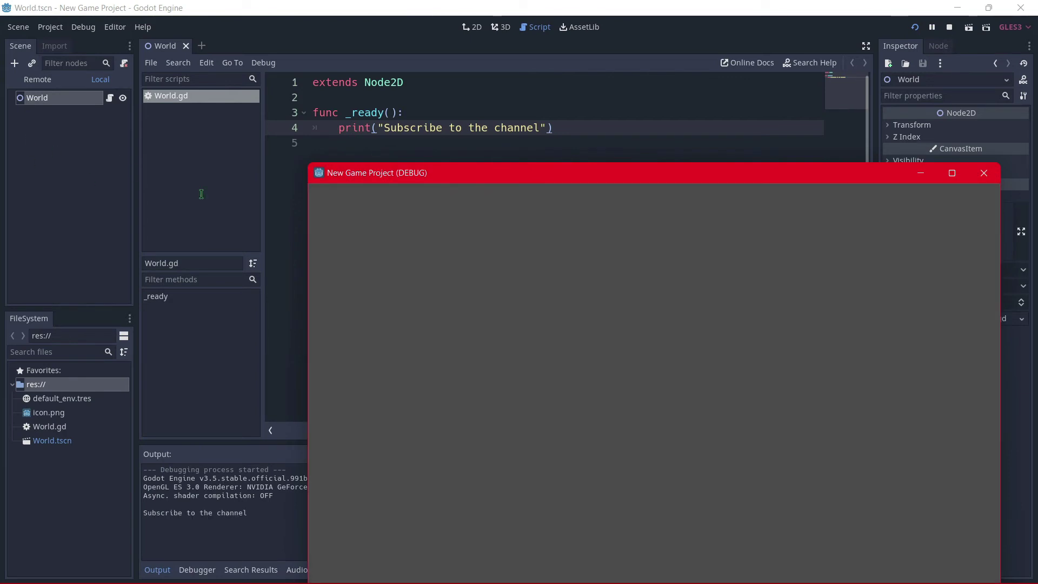
pyautogui.moveTo(422, 183); pyautogui.dragTo(419, 130)
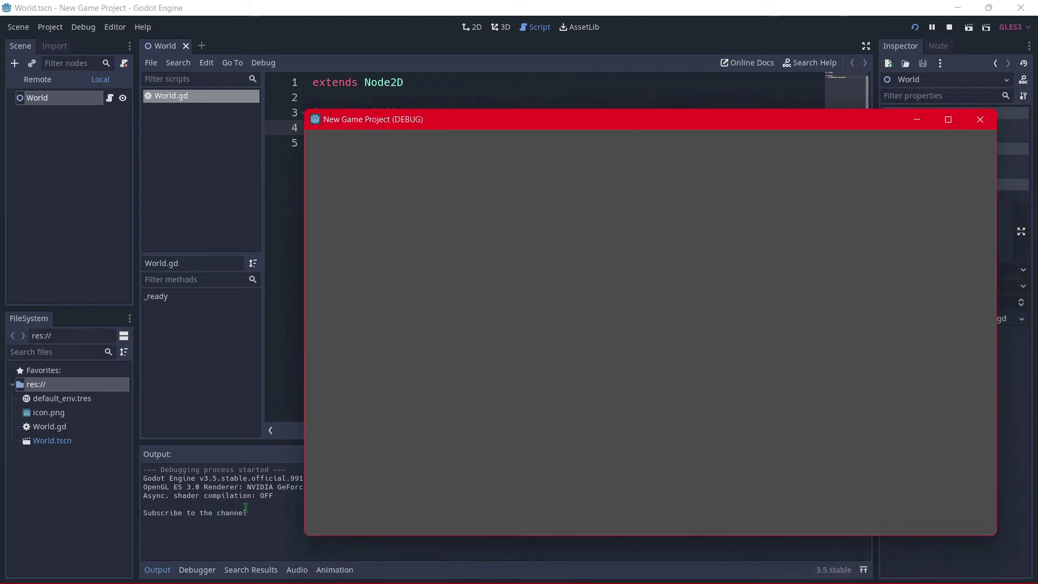
# Add print("Like the video") on line 5 and rerun the game to see both messages
pyautogui.click(981, 119)
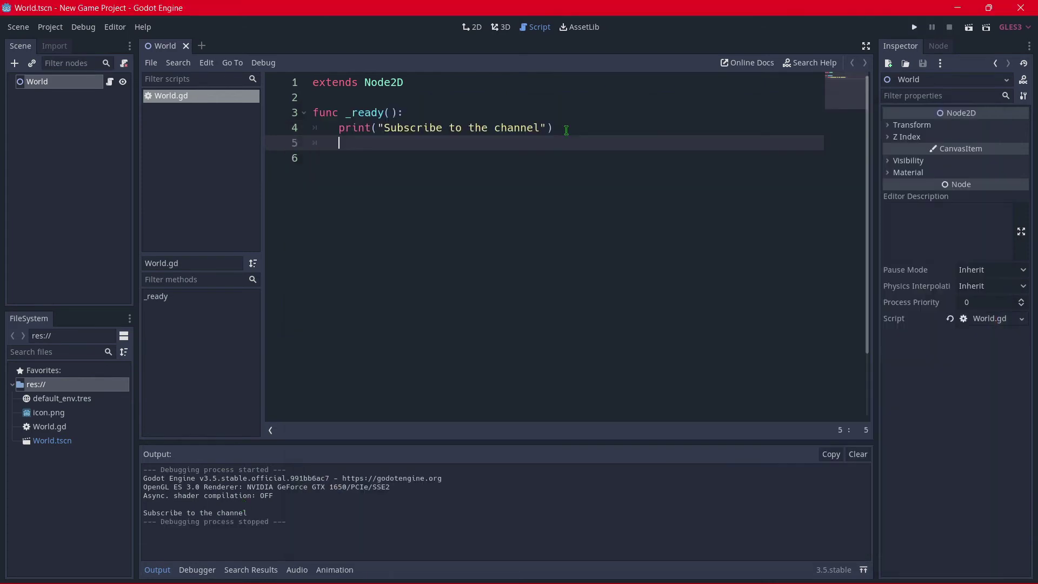
pyautogui.press('Return')
pyautogui.write('print')
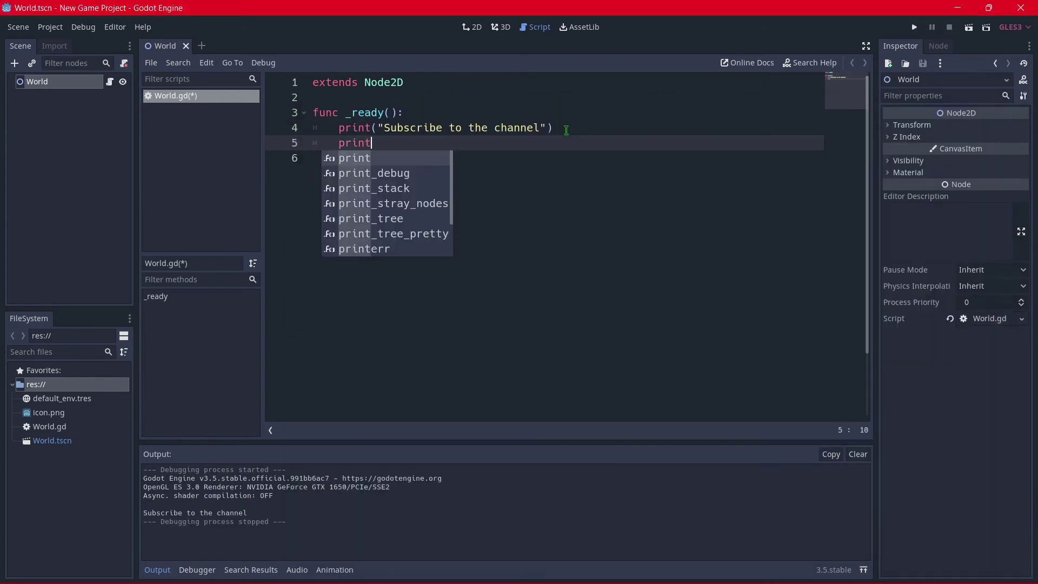
pyautogui.write('("Like ')
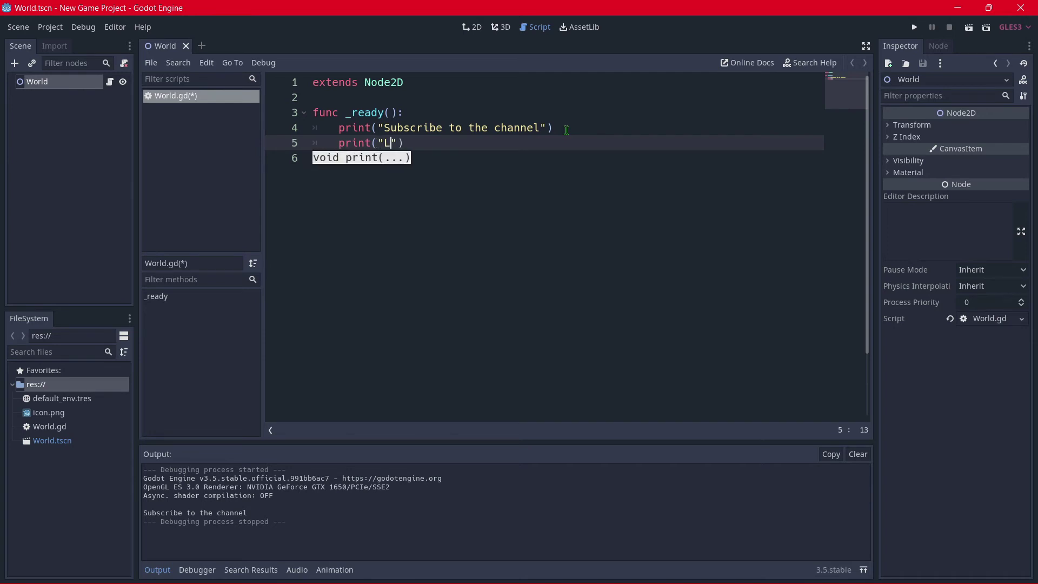
pyautogui.write('the video')
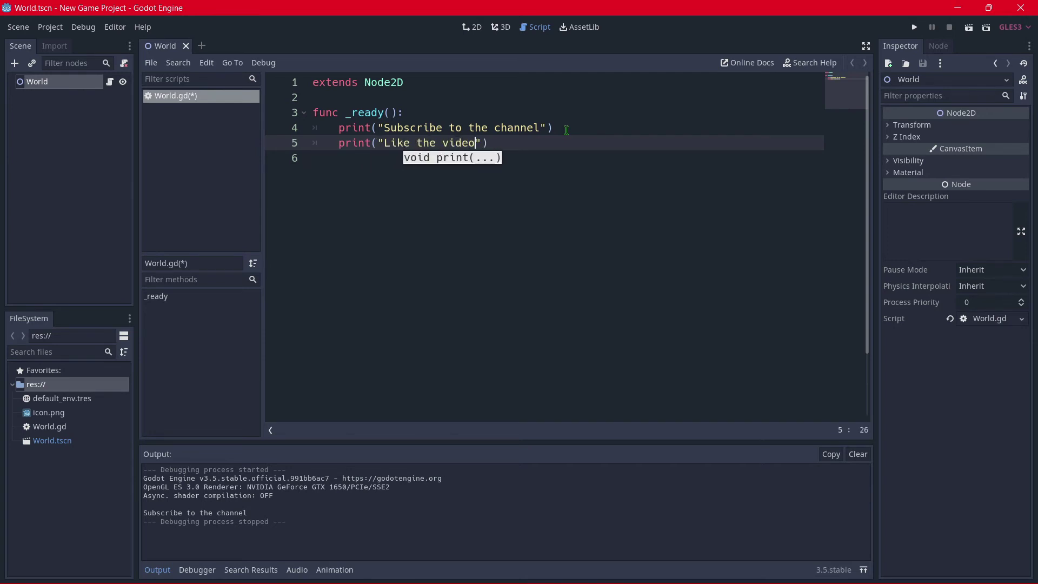
pyautogui.click(915, 27)
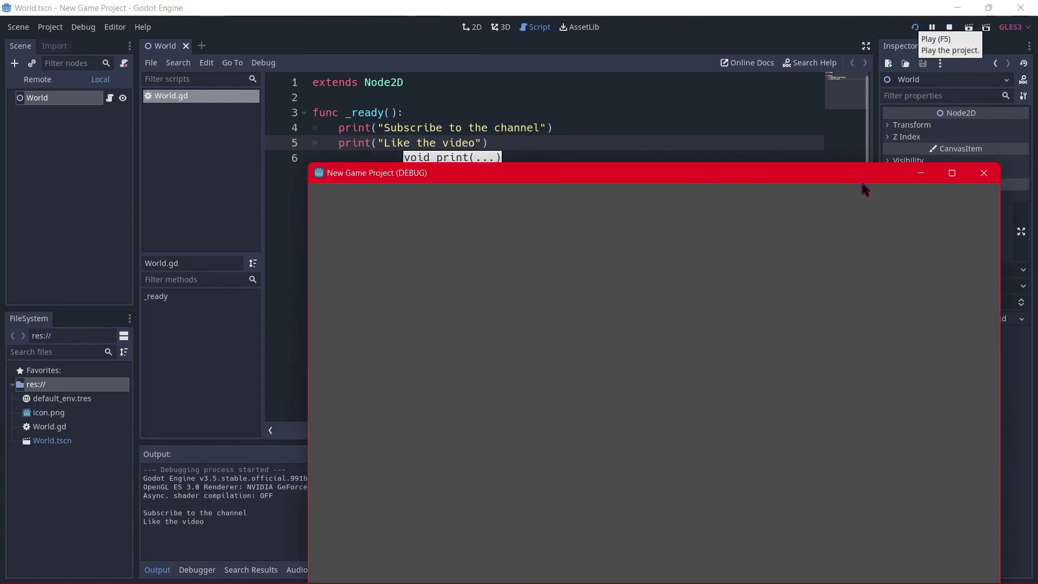
pyautogui.click(984, 173)
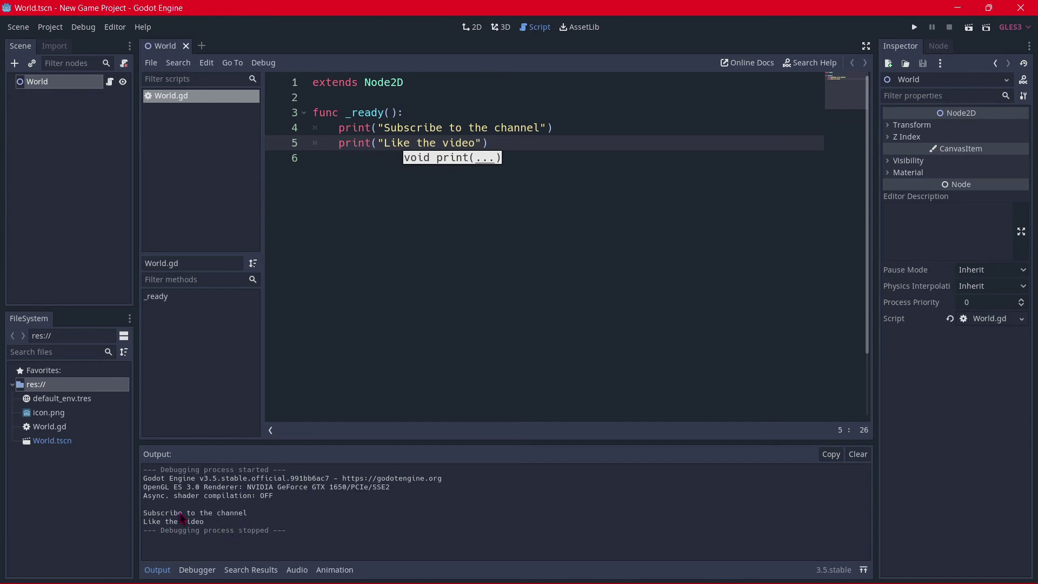
pyautogui.hotkey('ctrl', 'F1')
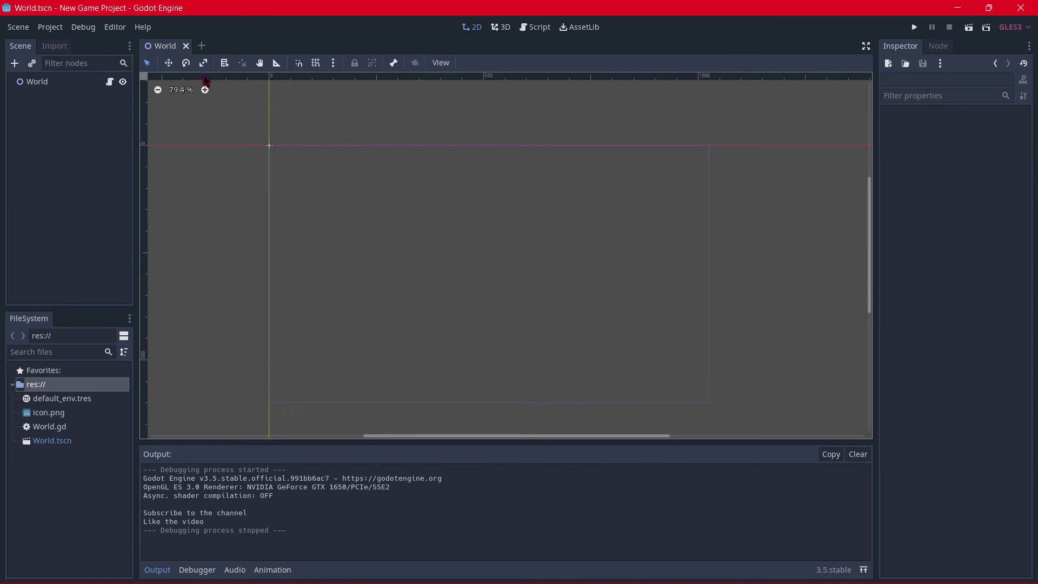
# Create a new scene with a Node2D root named World2 and save it as World2.tscn
pyautogui.click(202, 46)
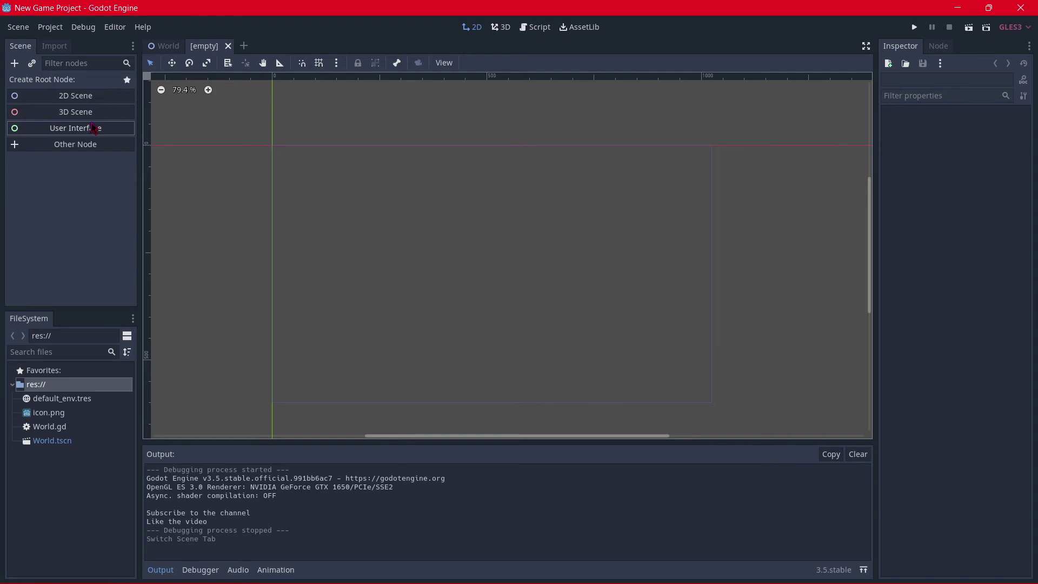
pyautogui.click(79, 95)
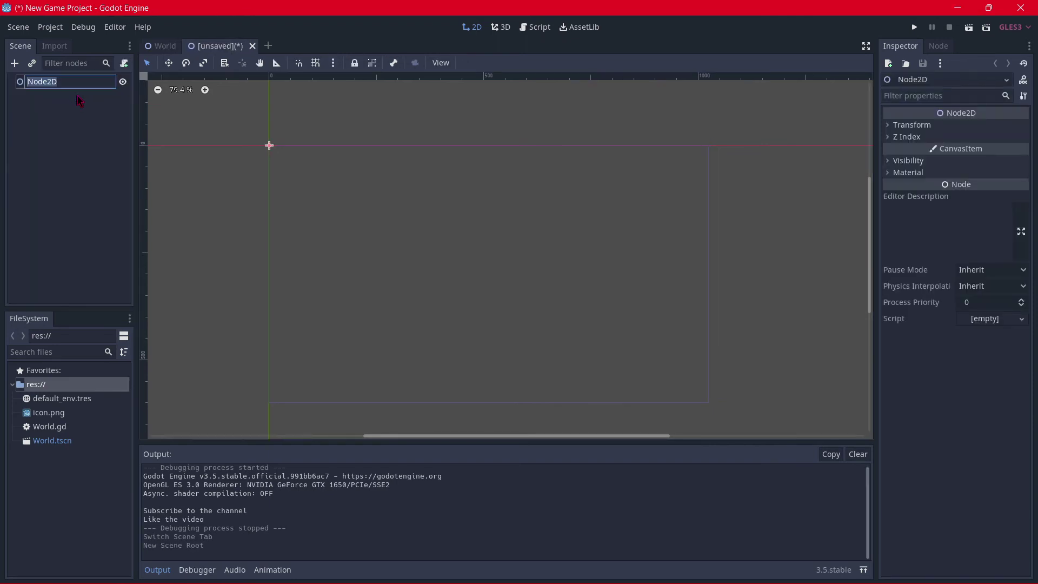
pyautogui.write('World2')
pyautogui.press('Return')
pyautogui.hotkey('ctrl', 's')
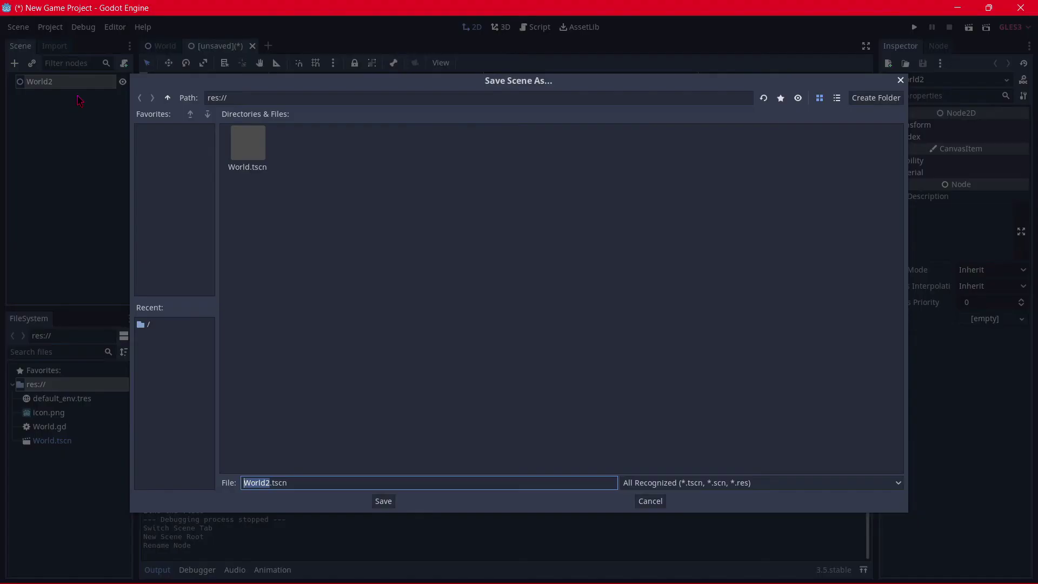
pyautogui.click(384, 501)
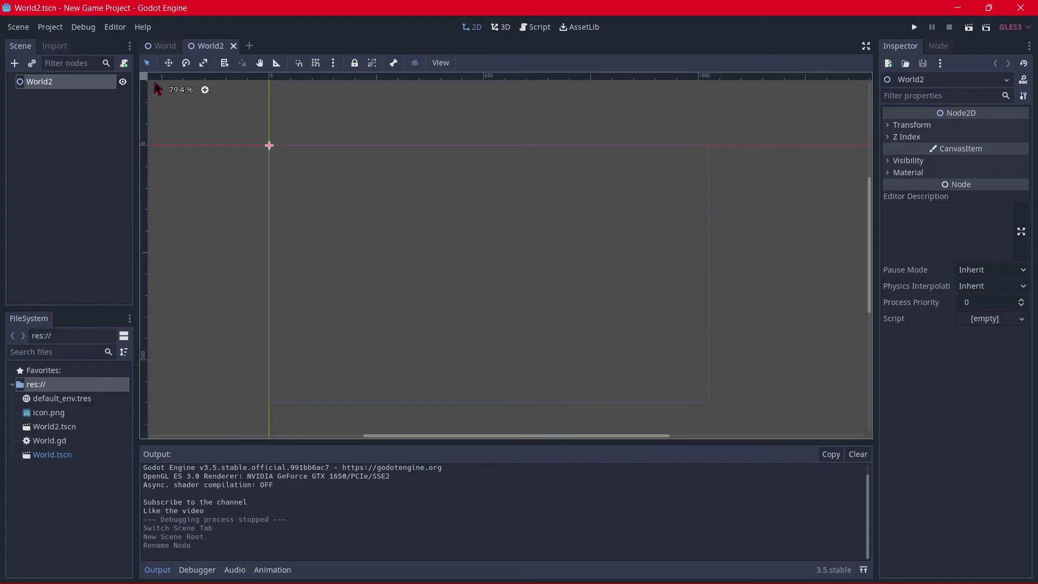
# Attach a new script res://World2.gd to World2 using the Default template
pyautogui.click(126, 67)
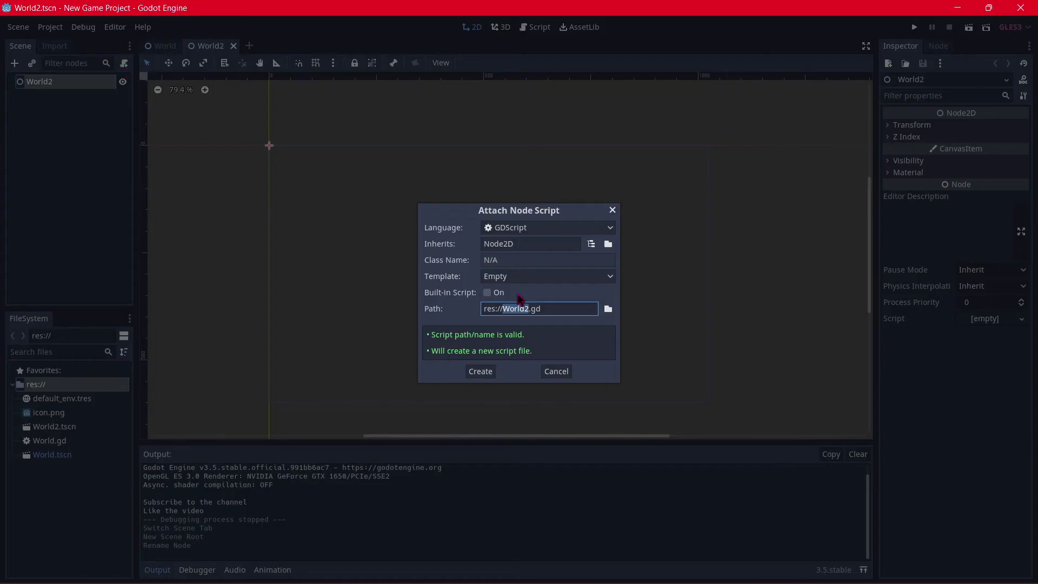
pyautogui.click(502, 277)
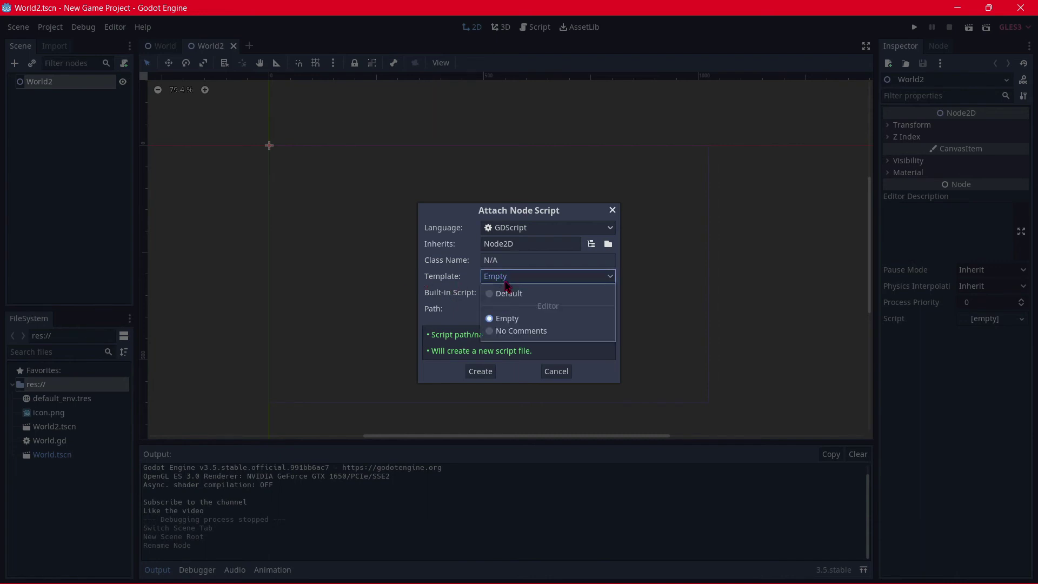
pyautogui.click(510, 293)
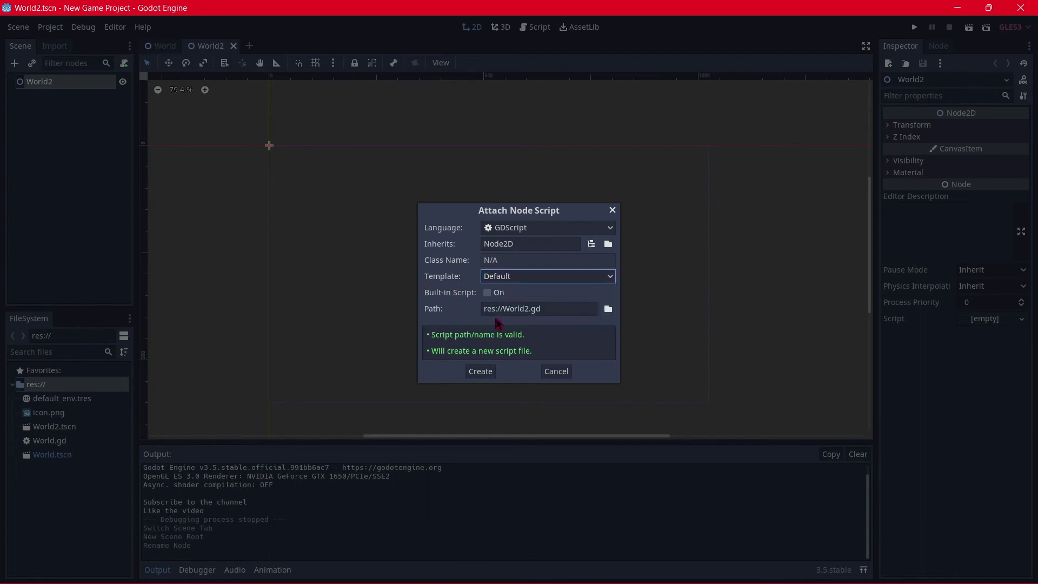
pyautogui.click(478, 372)
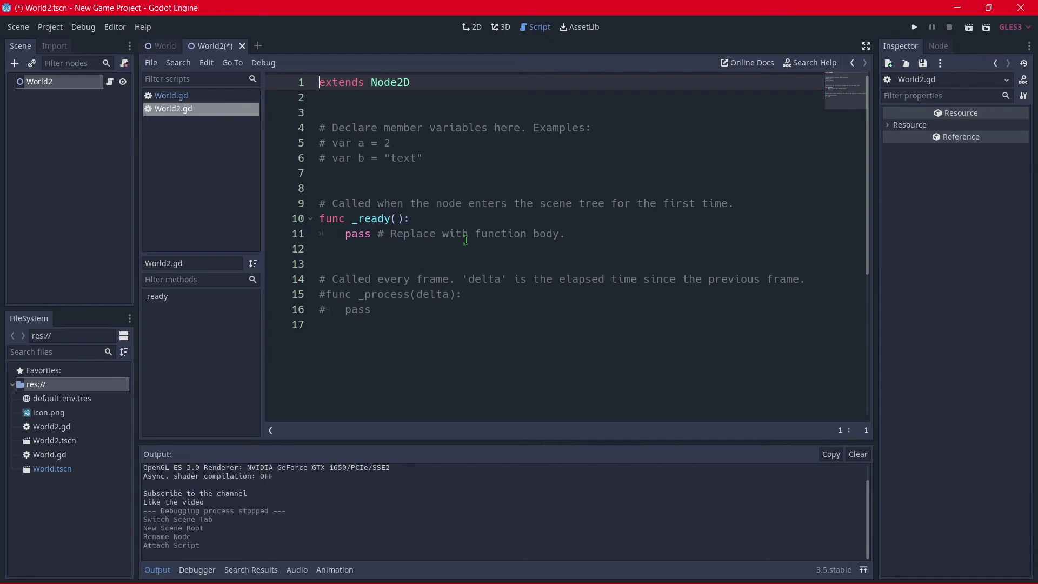
# Replace template lines 4–17 with func _process(delta): containing print("This is a loop")
pyautogui.moveTo(385, 320); pyautogui.dragTo(222, 126)
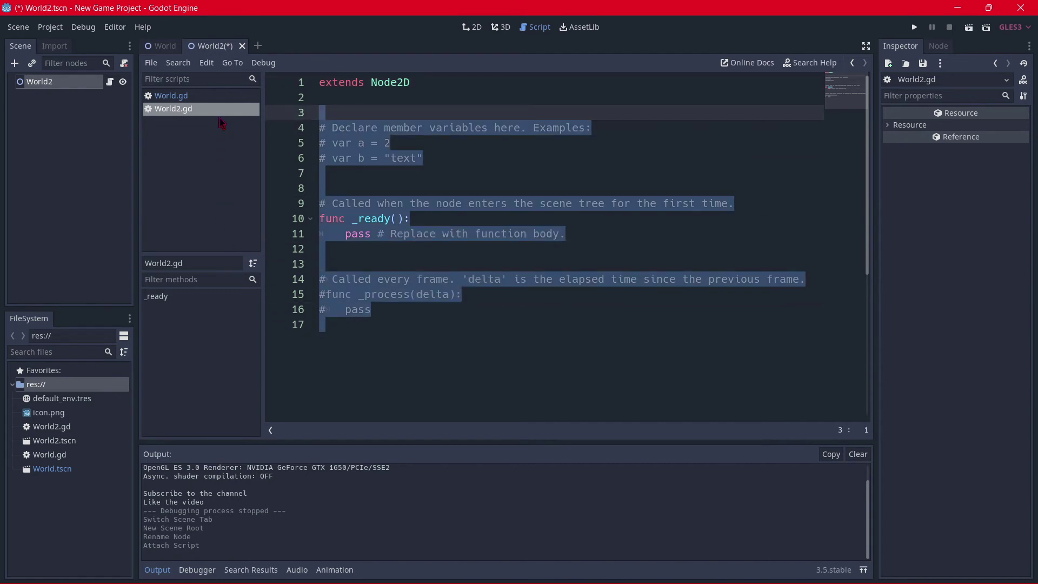
pyautogui.press('BackSpace')
pyautogui.press('BackSpace')
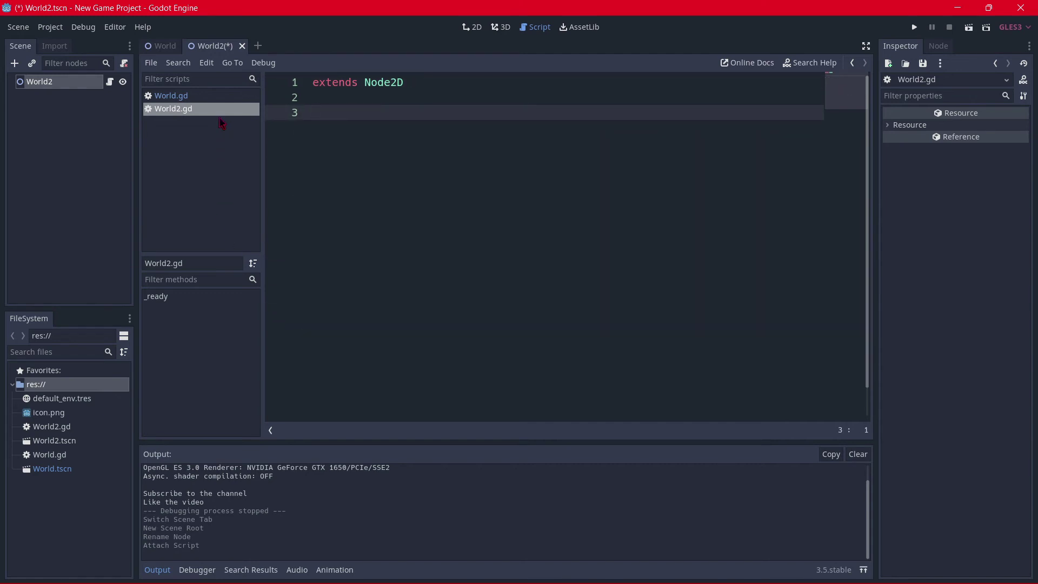
pyautogui.write('func _physics_pro')
pyautogui.write('ces')
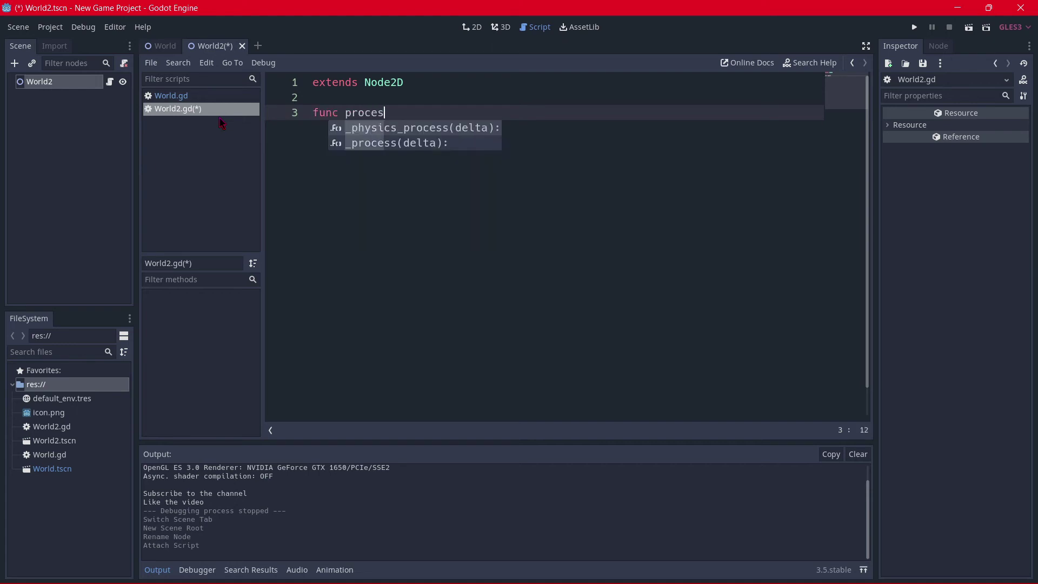
pyautogui.press('Return')
pyautogui.press('Left')
pyautogui.press('Left')
pyautogui.press('Left')
pyautogui.press('Left')
pyautogui.press('Left')
pyautogui.press('Left')
pyautogui.press('Left')
pyautogui.press('Left')
pyautogui.press('Left')
pyautogui.press('Left')
pyautogui.press('Left')
pyautogui.press('Left')
pyautogui.press('Left')
pyautogui.press('Left')
pyautogui.press('Left')
pyautogui.press('Left')
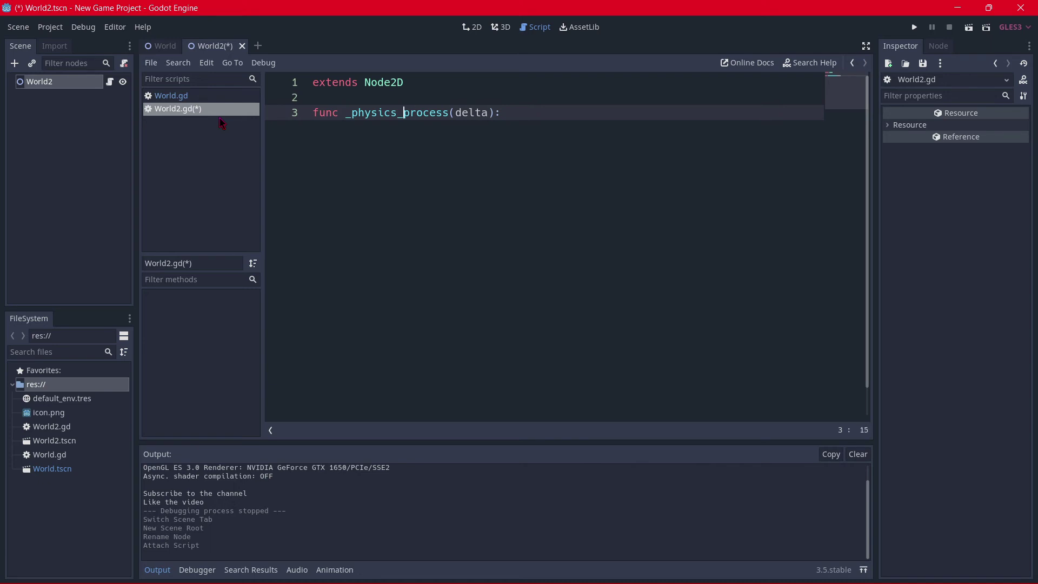
pyautogui.hotkey('shift', 'Left')
pyautogui.hotkey('shift', 'Left')
pyautogui.hotkey('shift', 'Left')
pyautogui.hotkey('shift', 'Left')
pyautogui.hotkey('shift', 'Left')
pyautogui.hotkey('shift', 'Left')
pyautogui.hotkey('shift', 'Left')
pyautogui.hotkey('shift', 'Left')
pyautogui.press('BackSpace')
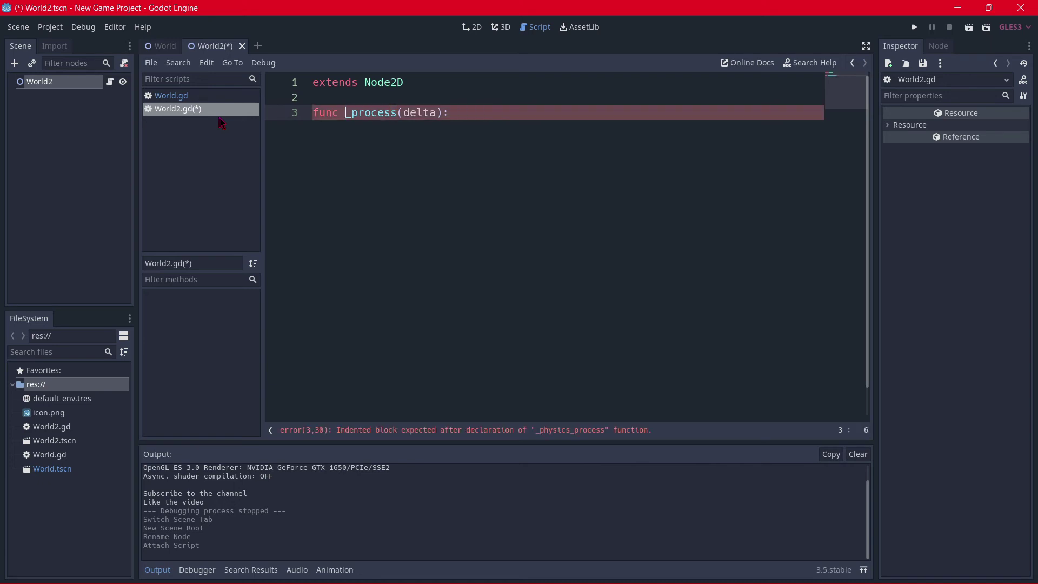
pyautogui.press('Right')
pyautogui.press('Right')
pyautogui.press('Right')
pyautogui.press('Right')
pyautogui.press('Right')
pyautogui.press('Right')
pyautogui.press('Right')
pyautogui.press('Right')
pyautogui.press('Right')
pyautogui.press('Right')
pyautogui.press('Right')
pyautogui.press('Right')
pyautogui.press('Right')
pyautogui.press('Right')
pyautogui.press('Right')
pyautogui.press('Right')
pyautogui.press('Return')
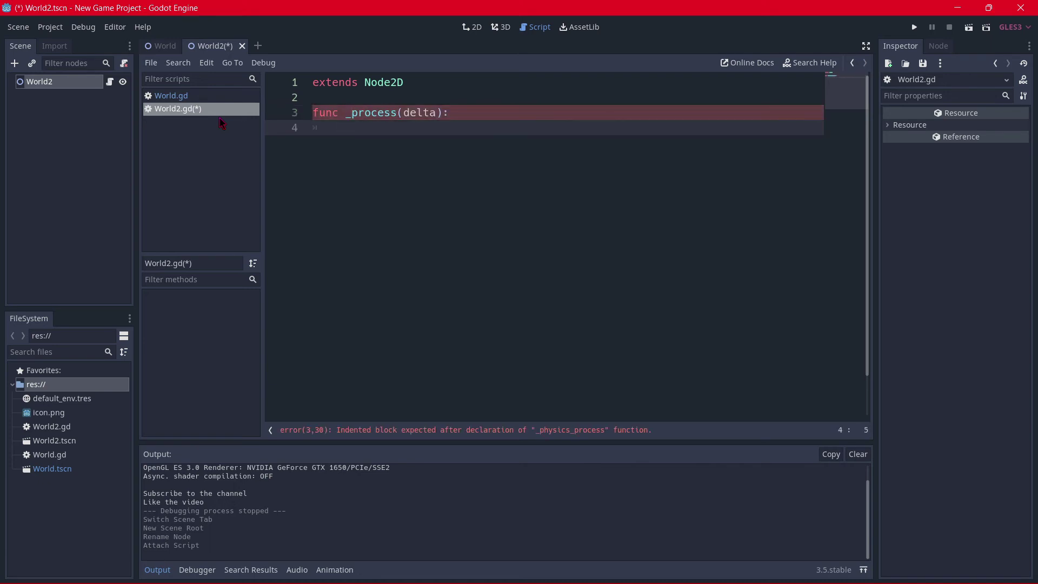
pyautogui.write('print(')
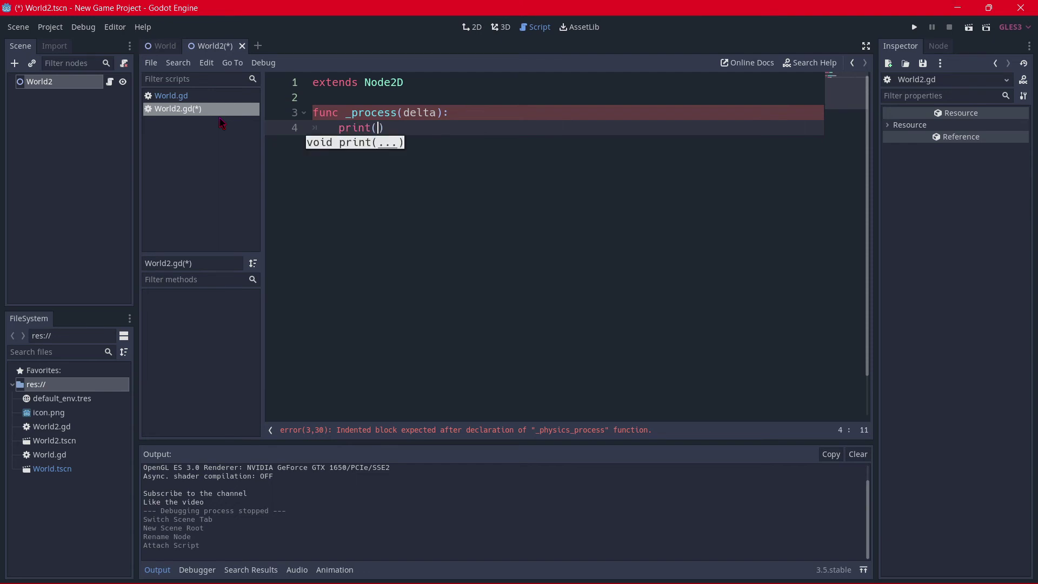
pyautogui.write('"This is a loop')
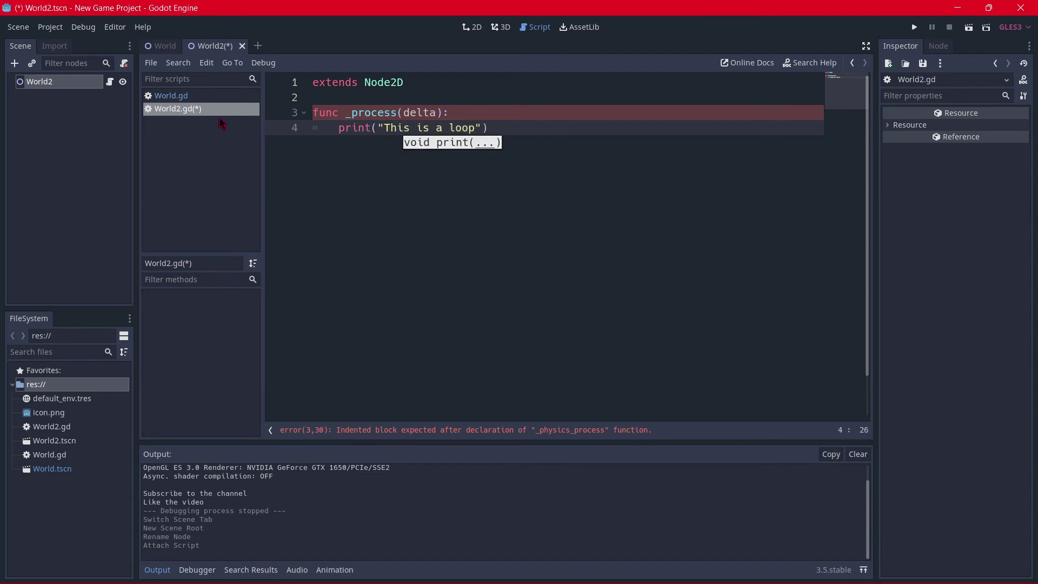
pyautogui.press('End')
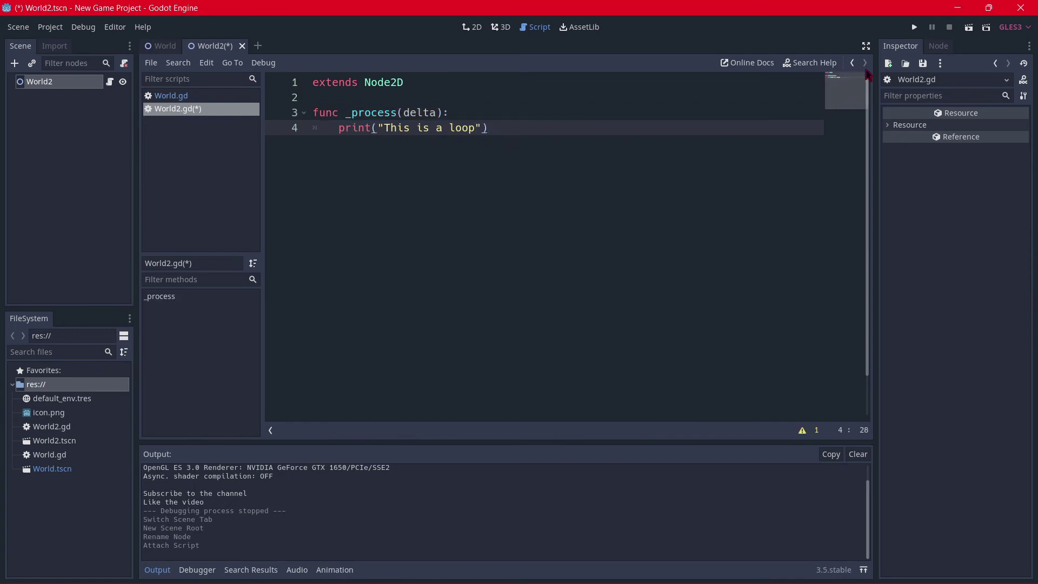
# Run the project with F5 to check the World messages, then close the game window
pyautogui.click(914, 27)
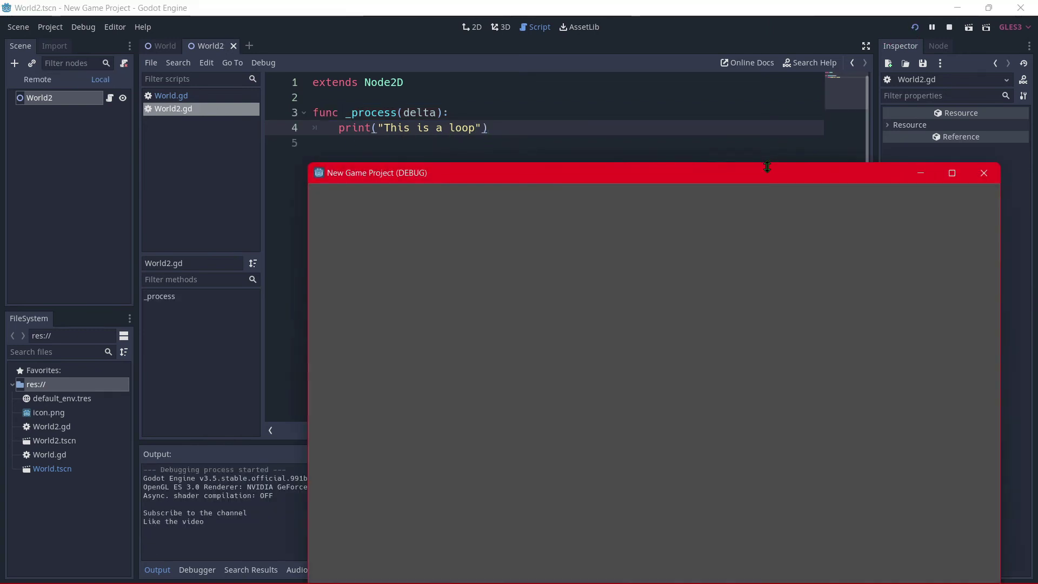
pyautogui.click(984, 173)
pyautogui.click(478, 155)
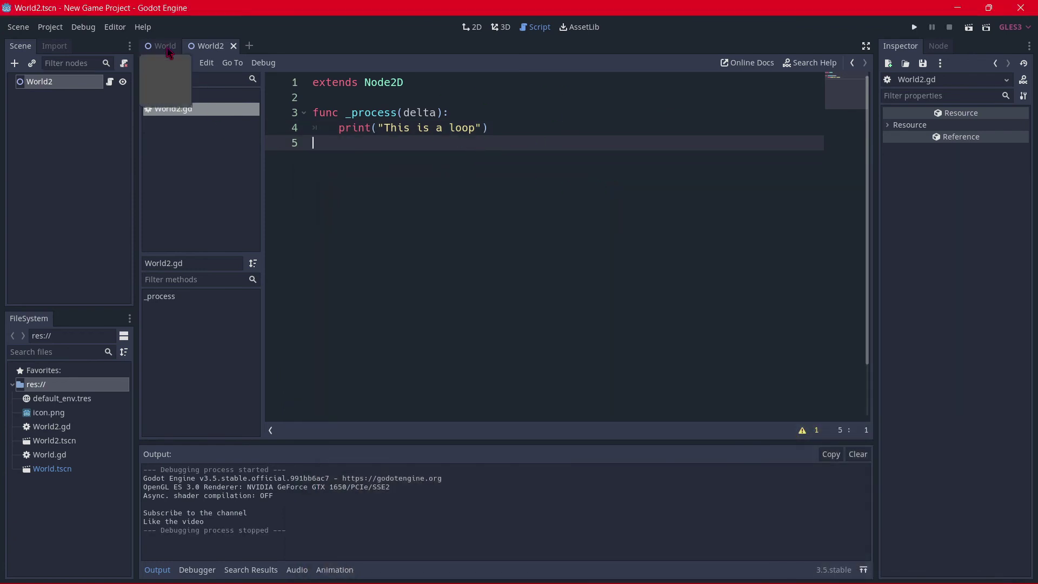
# Return to the World2 scene in the 2D view, passing through the World scene
pyautogui.hotkey('ctrl', 'Tab')
pyautogui.click(472, 27)
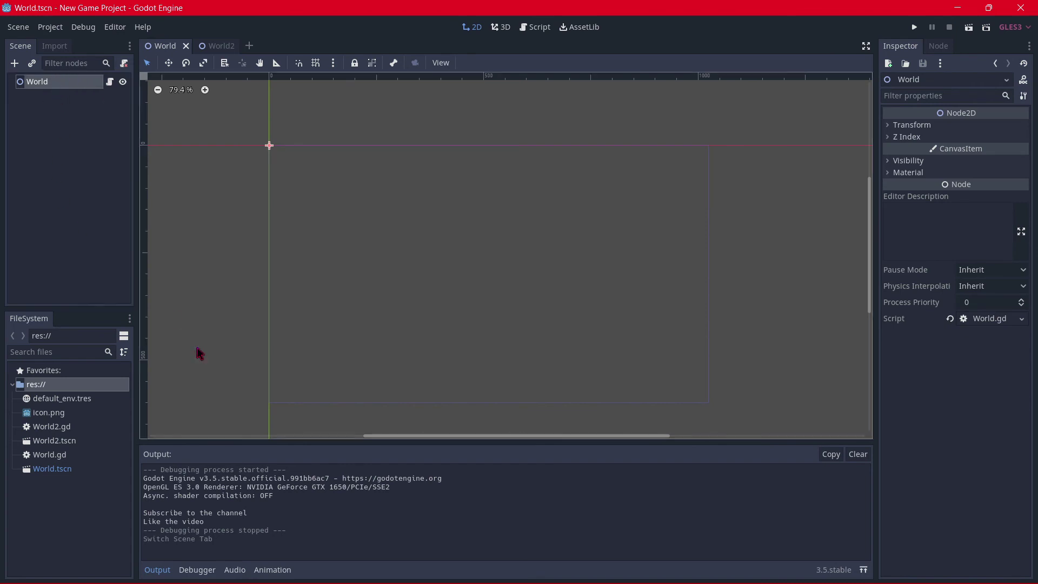
pyautogui.click(195, 48)
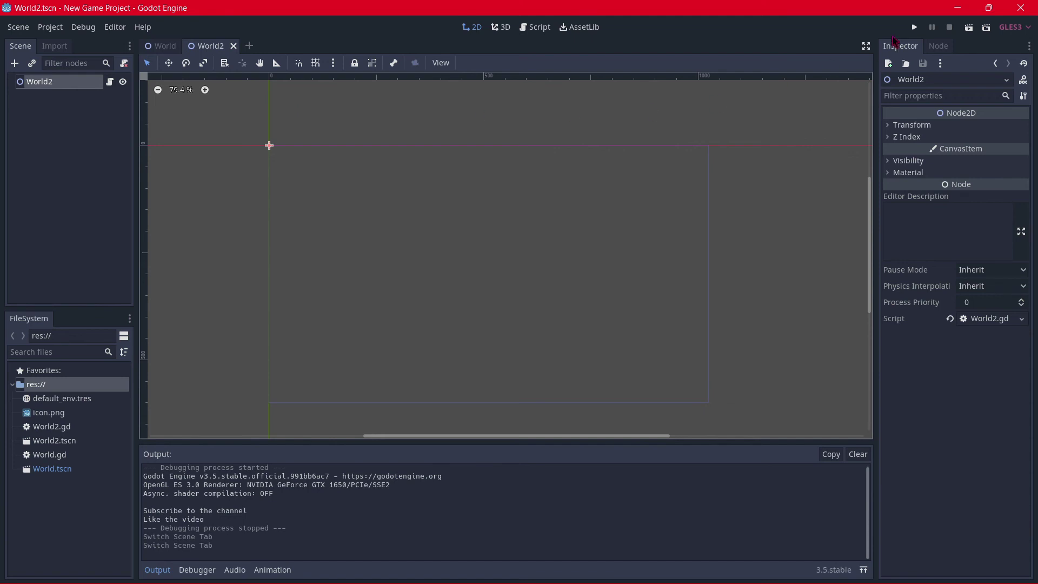
# Play World2, close the game window, and scroll Output's repeated "This is a loop" lines
pyautogui.click(969, 29)
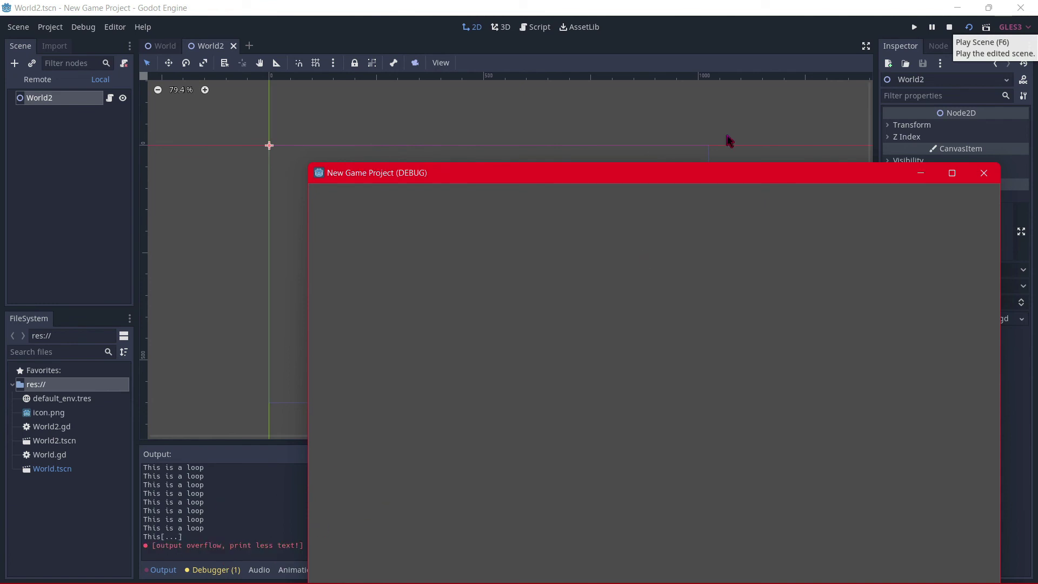
pyautogui.click(984, 172)
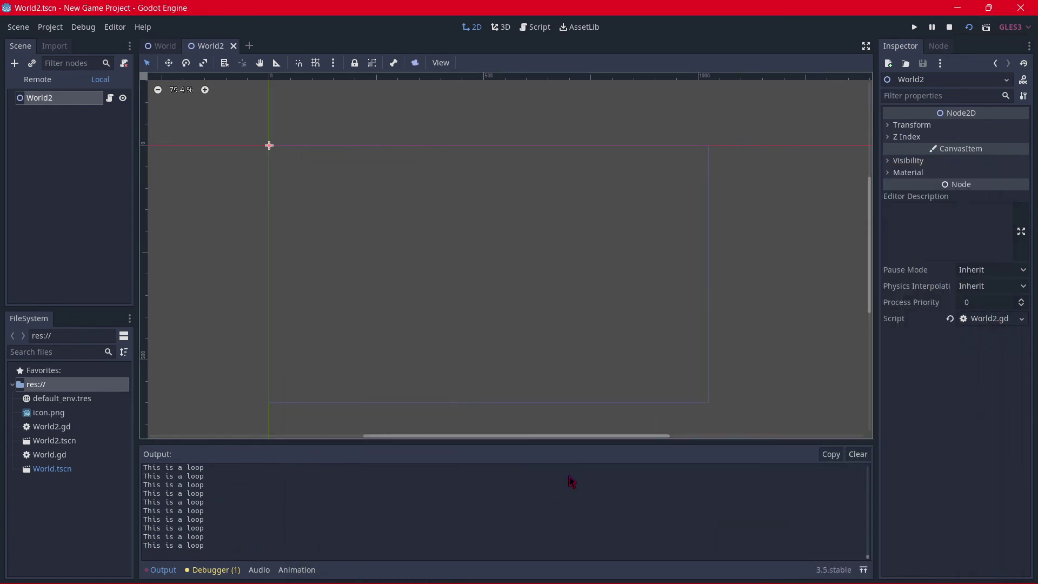
pyautogui.scroll(2, 411, 533)
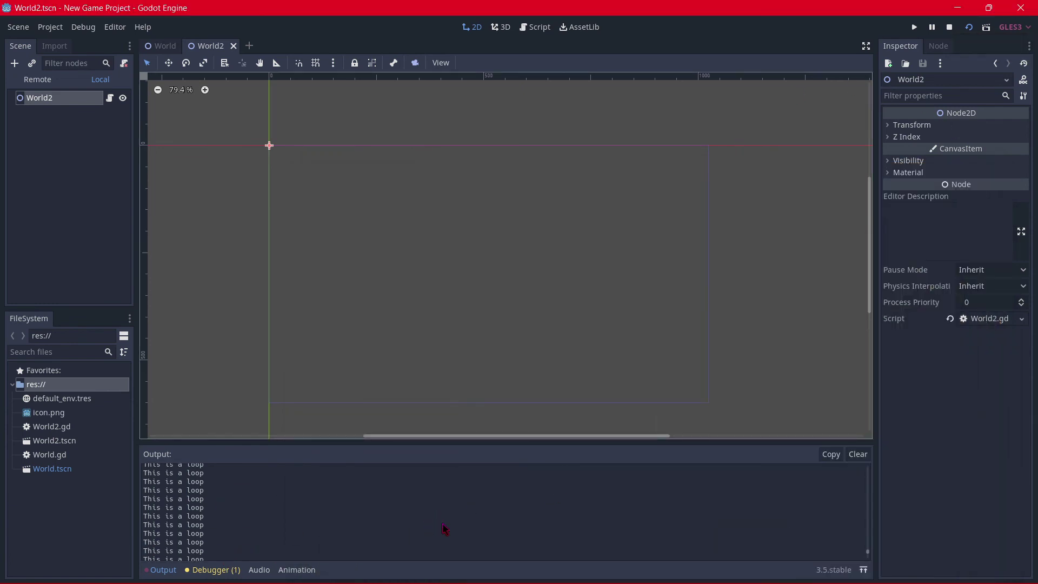
pyautogui.scroll(1, 378, 514)
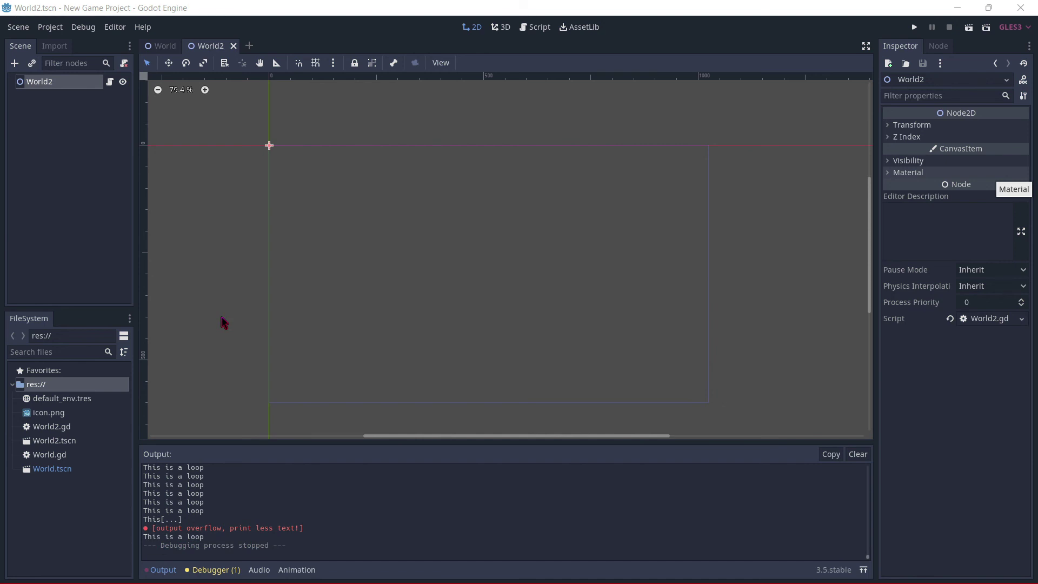
pyautogui.click(88, 246)
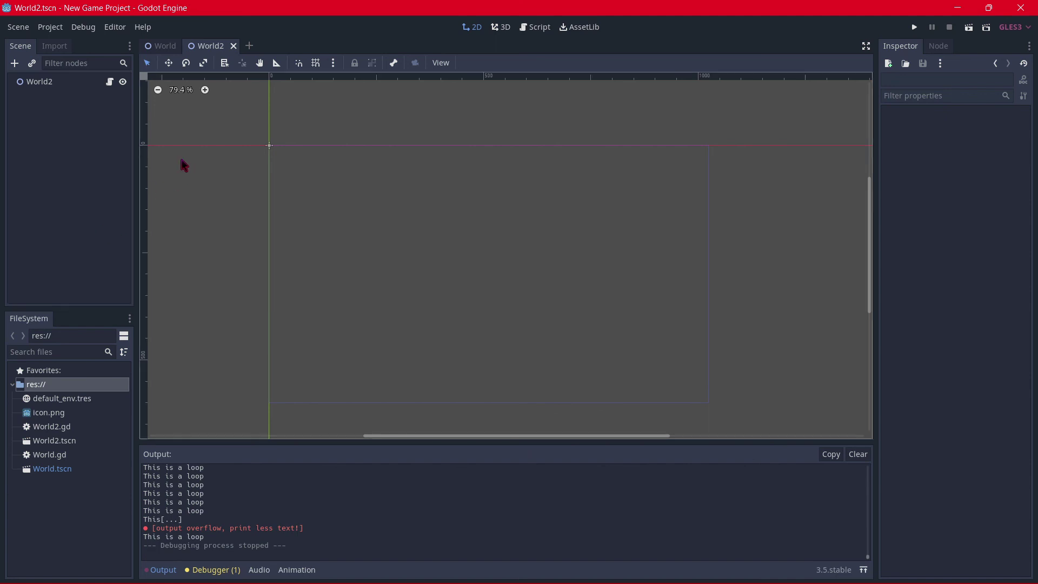
# In the World scene's script editor, review World2.gd's _process loop print line
pyautogui.click(157, 47)
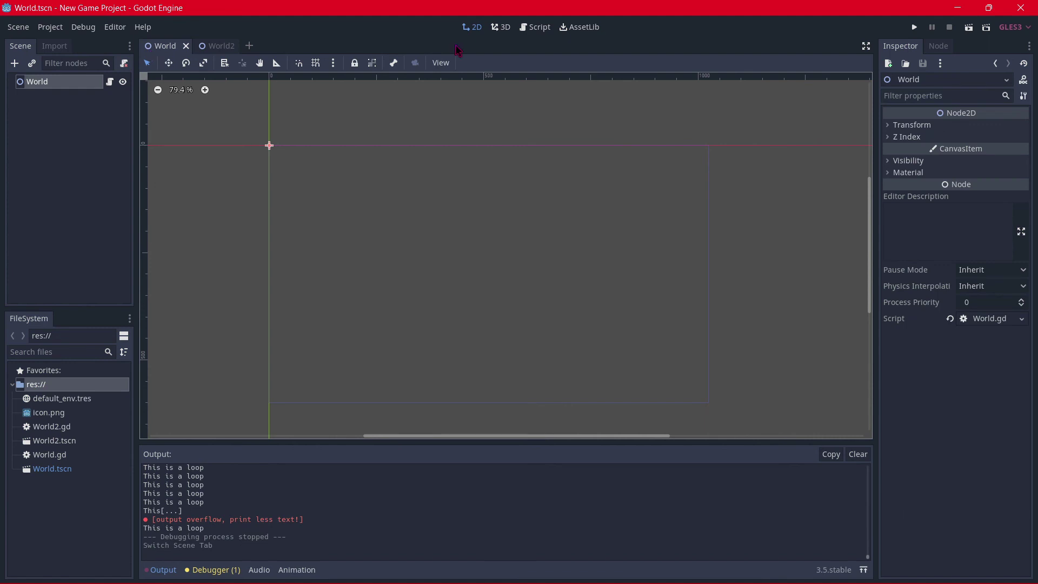
pyautogui.click(536, 27)
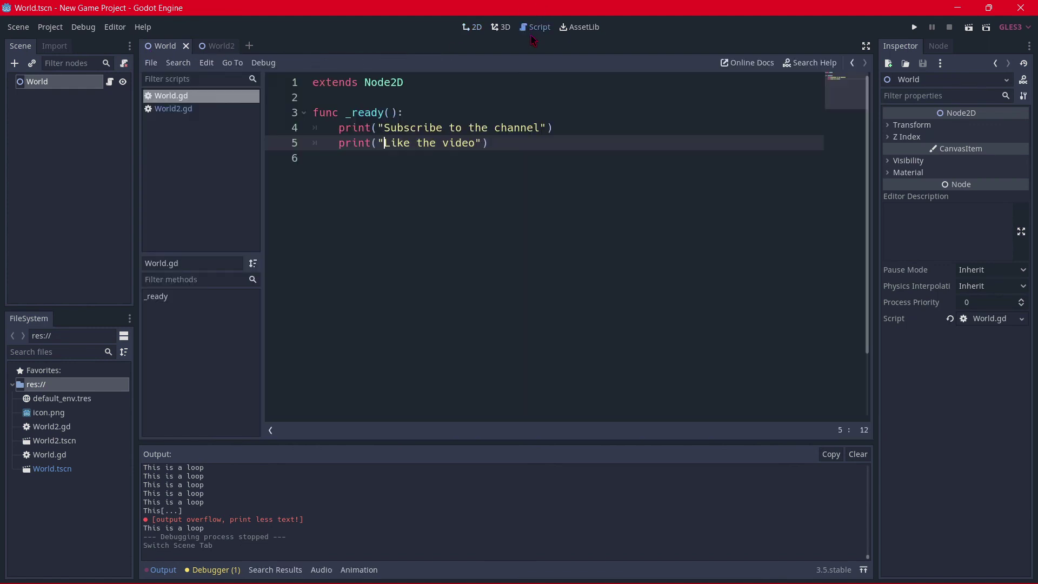
pyautogui.click(195, 110)
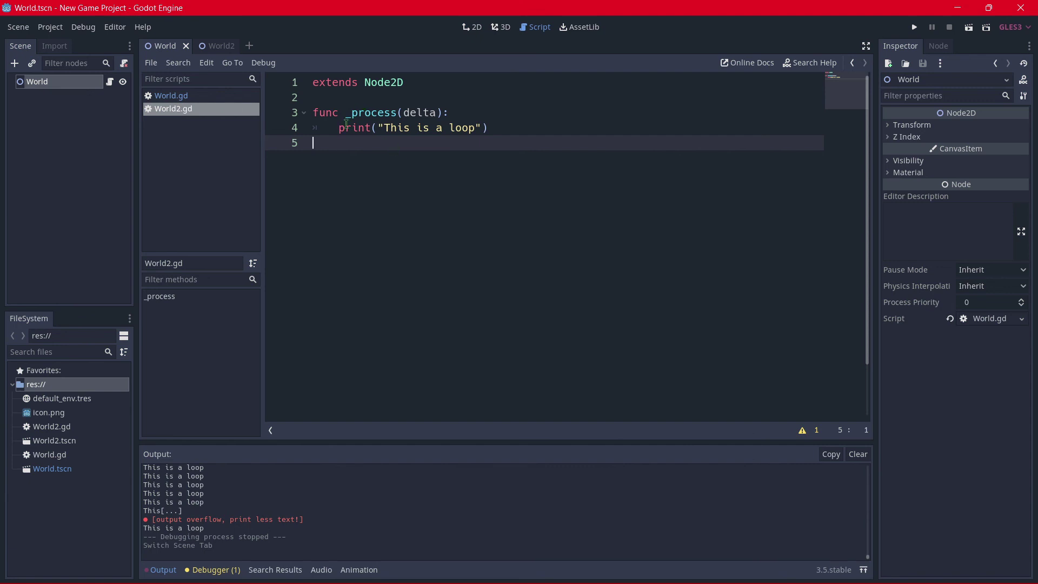
pyautogui.moveTo(346, 112); pyautogui.dragTo(398, 112)
pyautogui.click(411, 127)
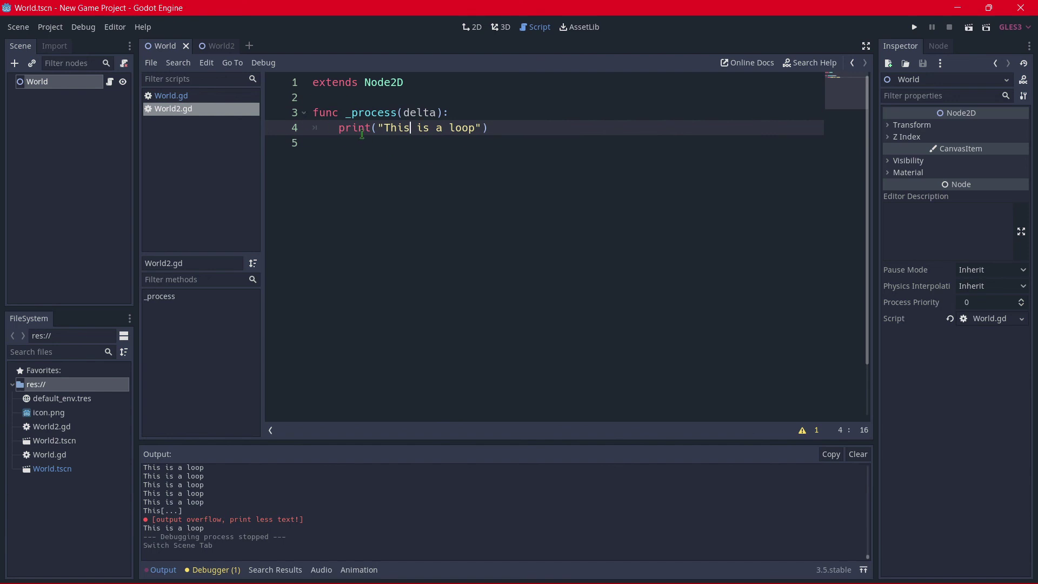
pyautogui.click(507, 127)
# Review World.gd's _ready function and print lines, then return to the 2D view
pyautogui.click(205, 96)
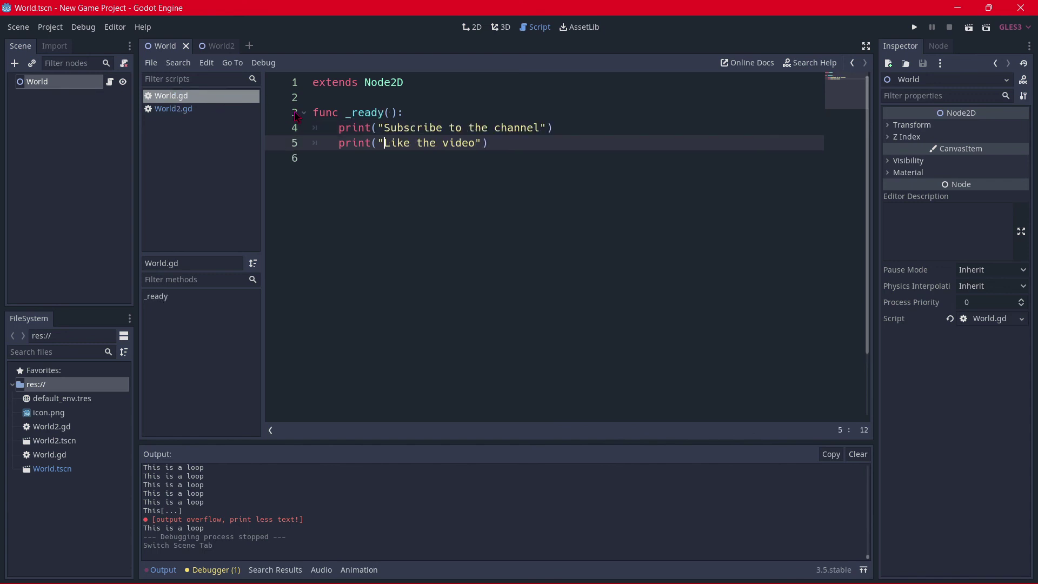
pyautogui.click(349, 113)
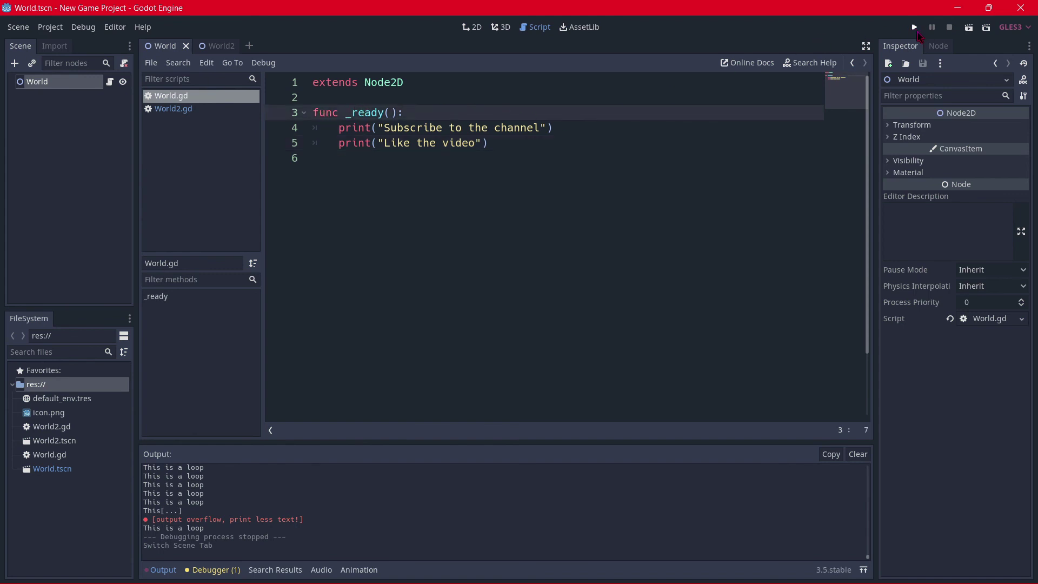
pyautogui.moveTo(339, 112); pyautogui.dragTo(412, 129)
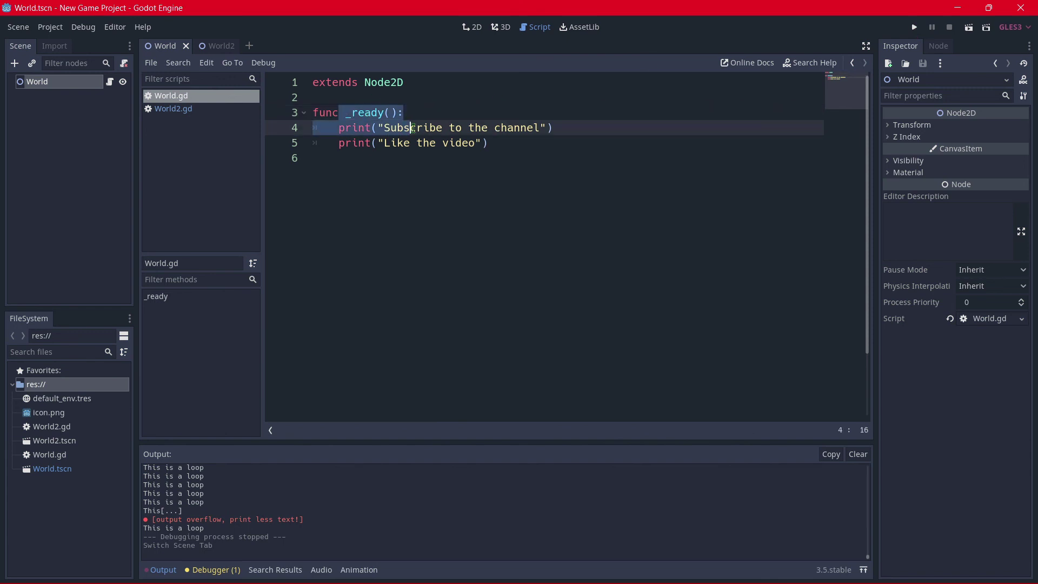
pyautogui.hotkey('ctrl', 'F1')
pyautogui.click(414, 268)
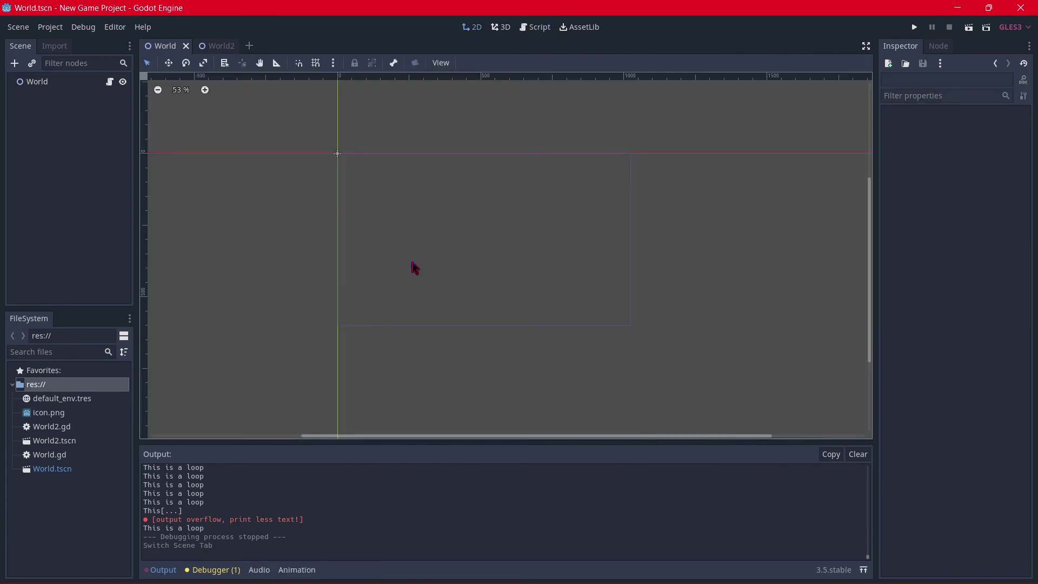